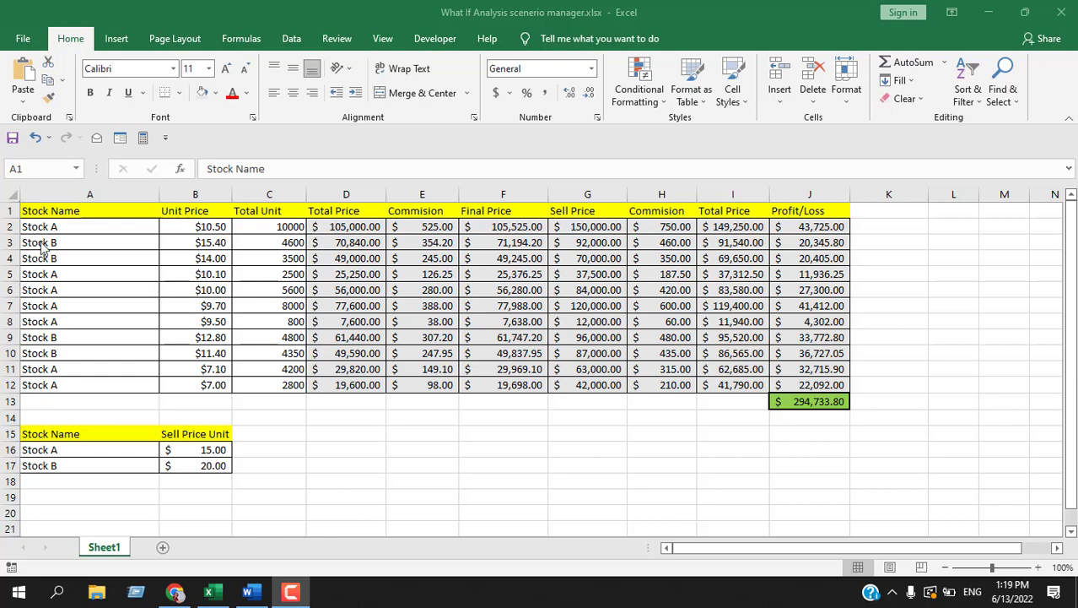
Examine the stock names, unit prices, units and purchase price formulas in the stock table, plus the sell price units in B16 and B17.
click(55, 217)
click(86, 244)
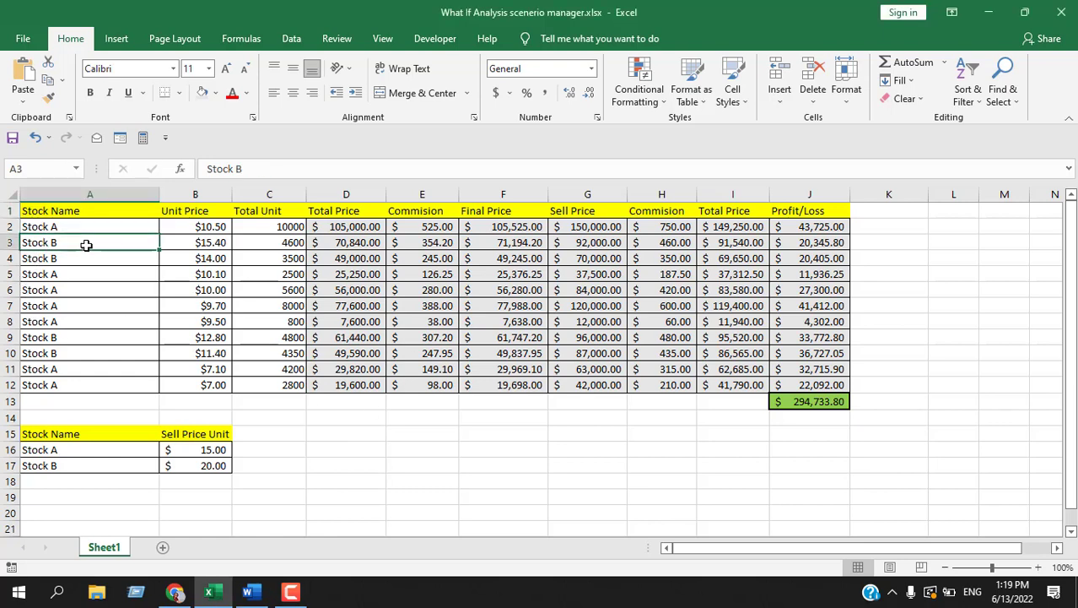
click(179, 227)
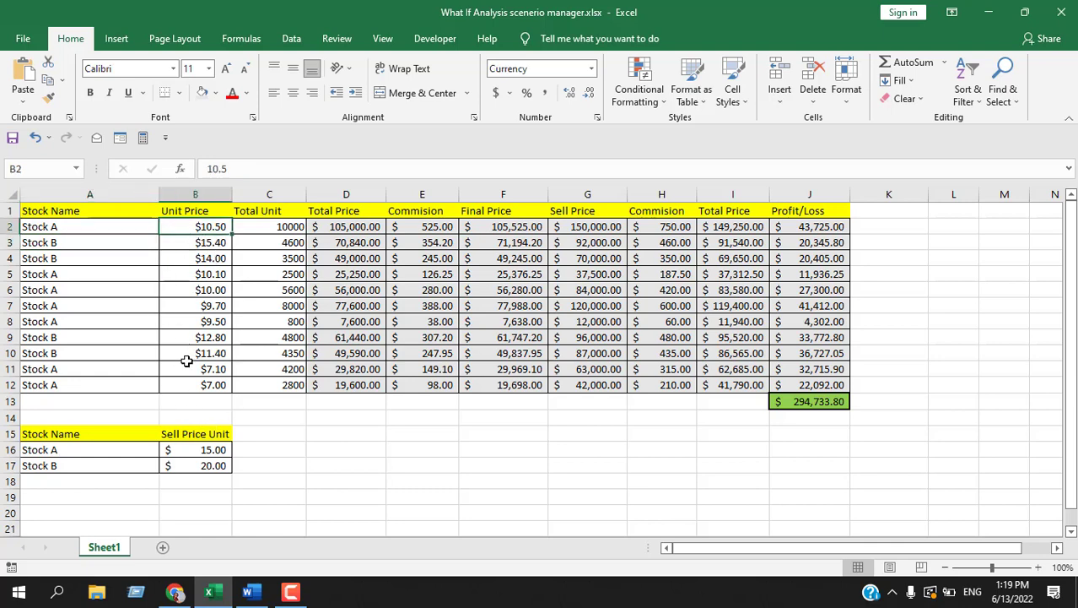
click(266, 225)
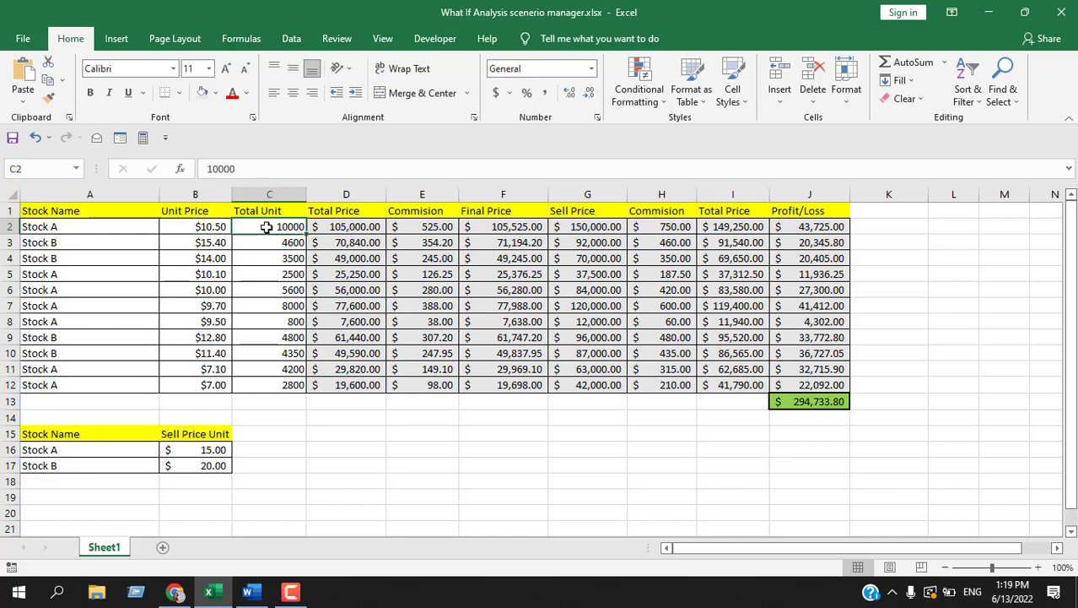
click(336, 226)
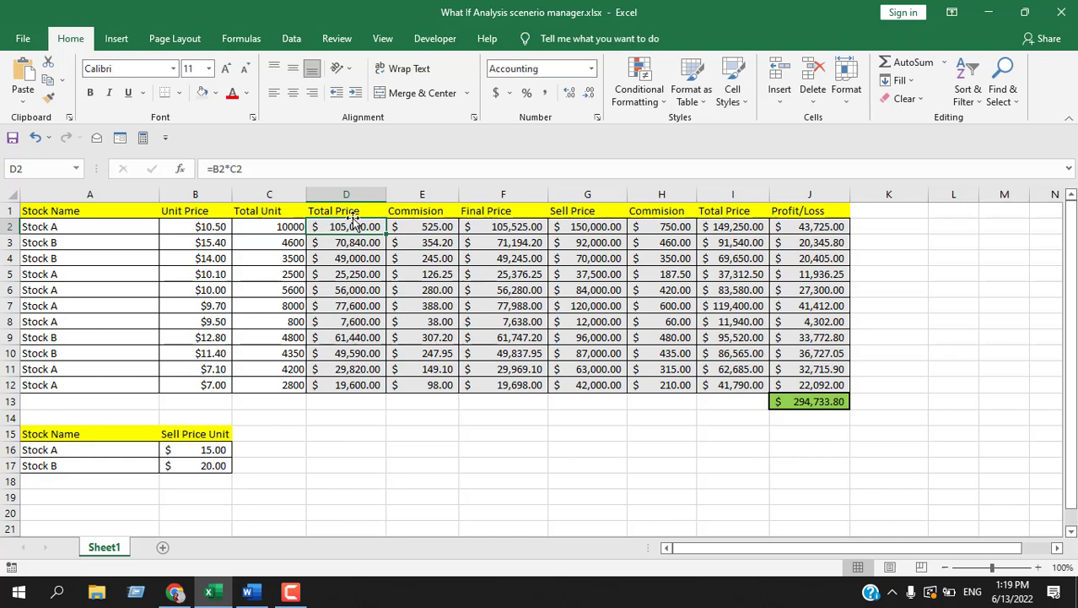
click(431, 228)
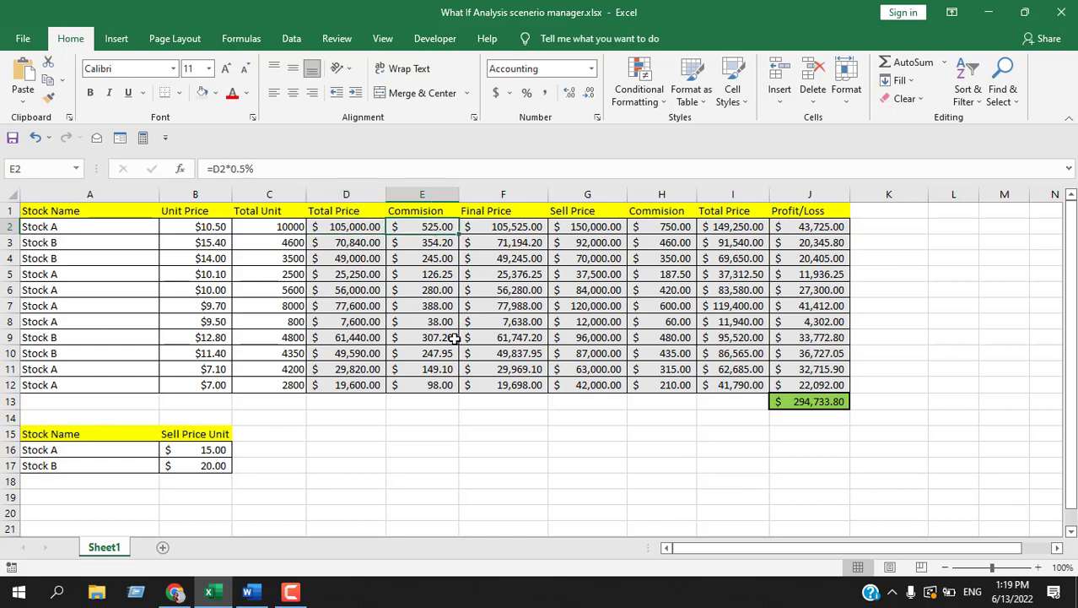
click(495, 229)
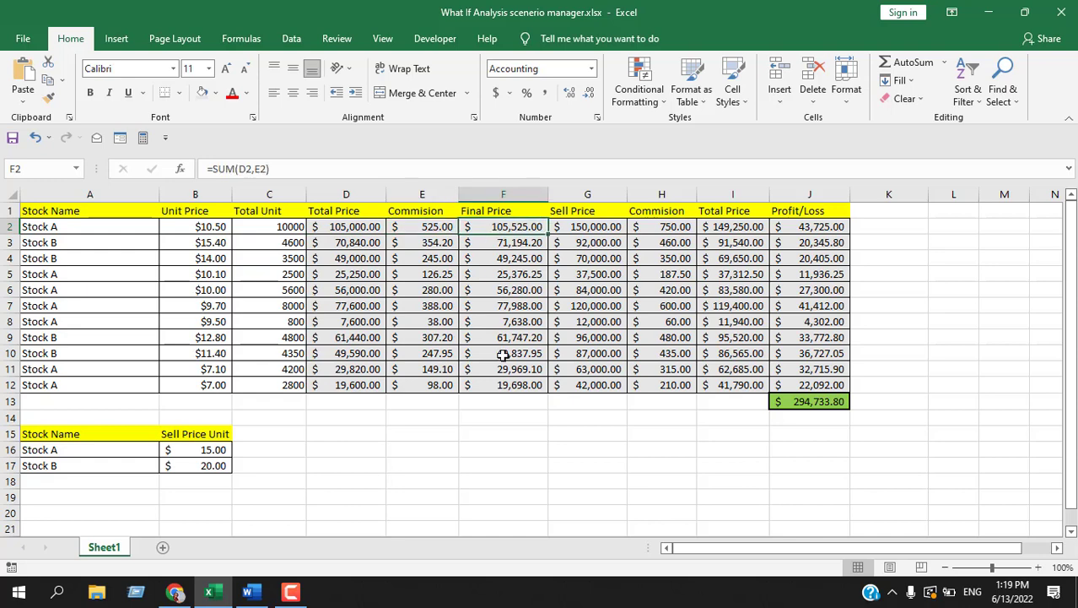
click(205, 453)
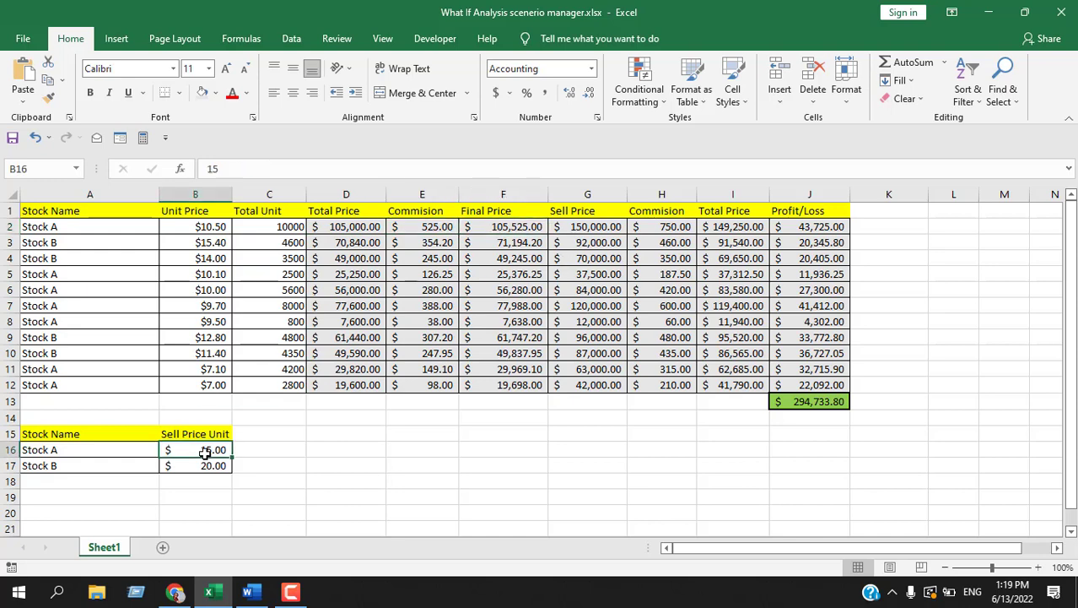
click(207, 470)
click(206, 449)
click(199, 467)
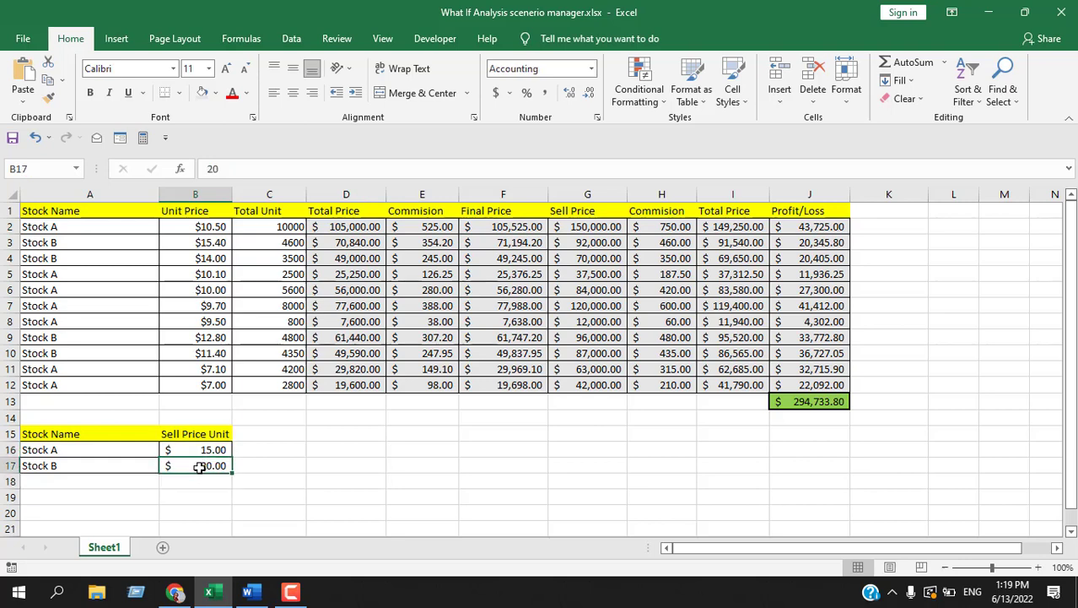
Set Stock A's sell price unit in B16 to 4 and check the Profit/Loss column.
click(205, 451)
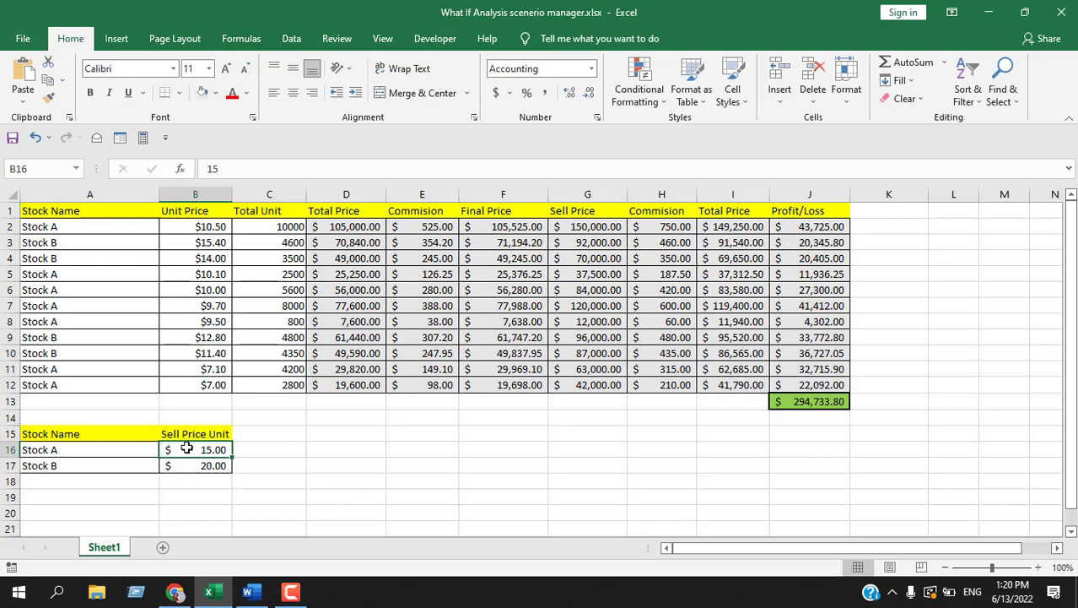
text(4)
click(258, 488)
click(806, 227)
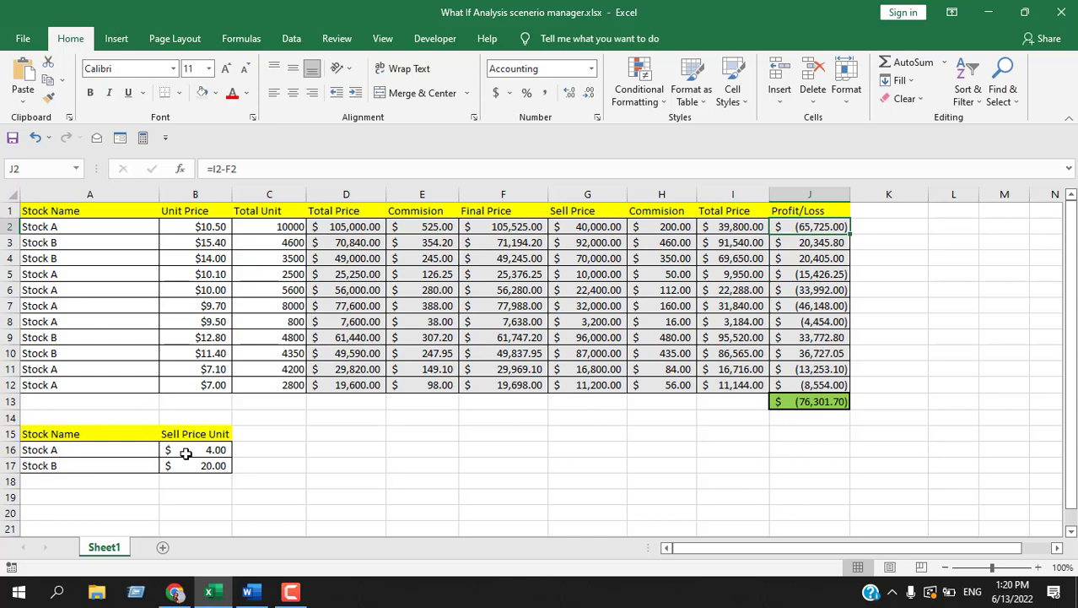
Set Stock A's sell price unit in B16 back to 15.
click(184, 453)
text(15)
click(361, 468)
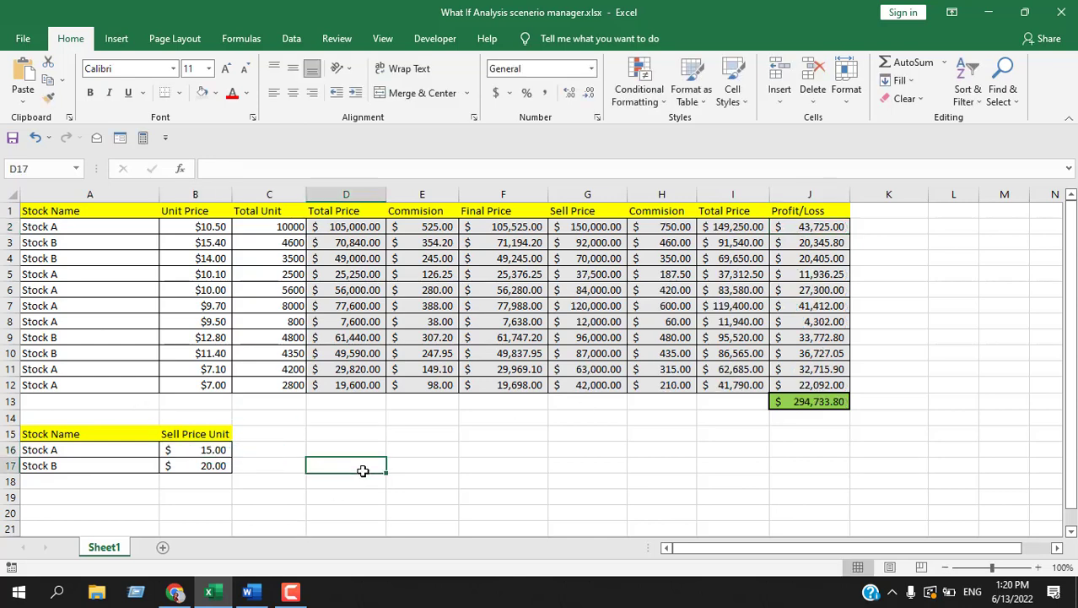
Select the sell price unit cells B16:B17 and open the Scenario Manager.
click(187, 450)
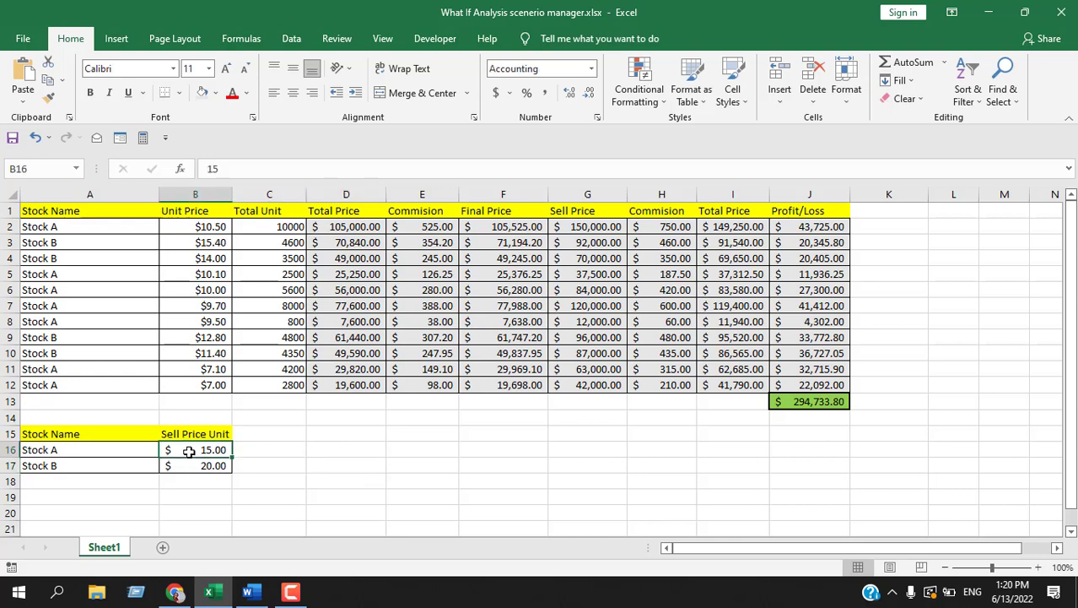
click(187, 463)
click(193, 450)
drag(199, 447, 203, 464)
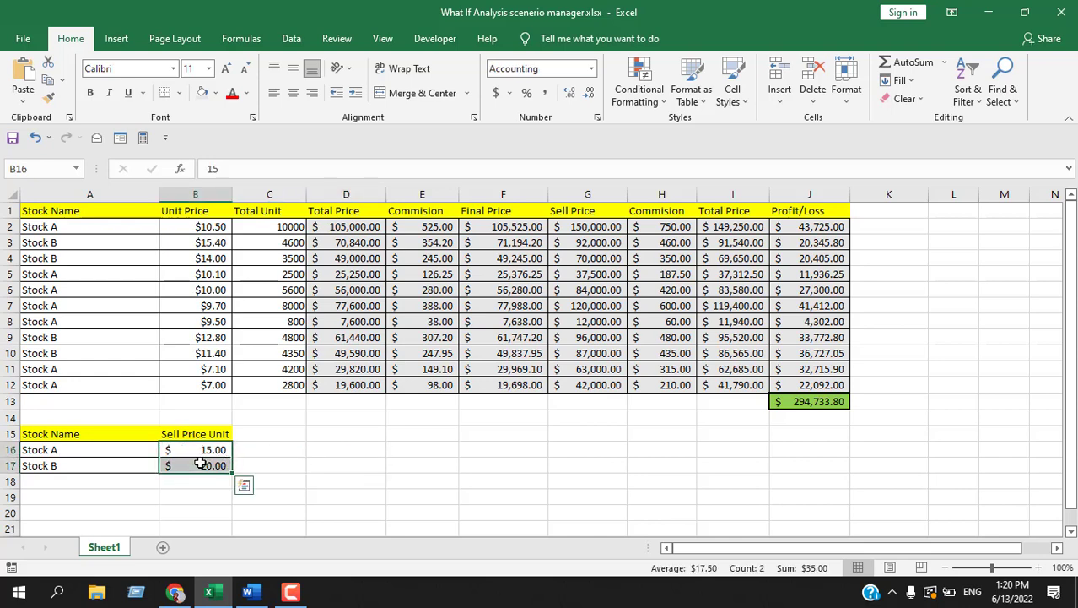
click(291, 38)
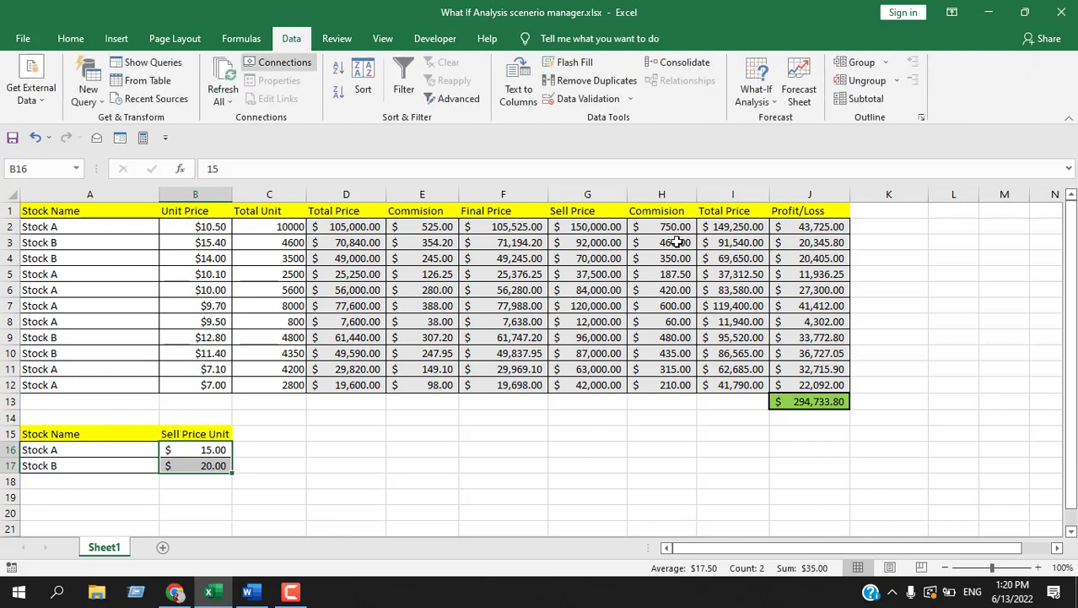
click(772, 111)
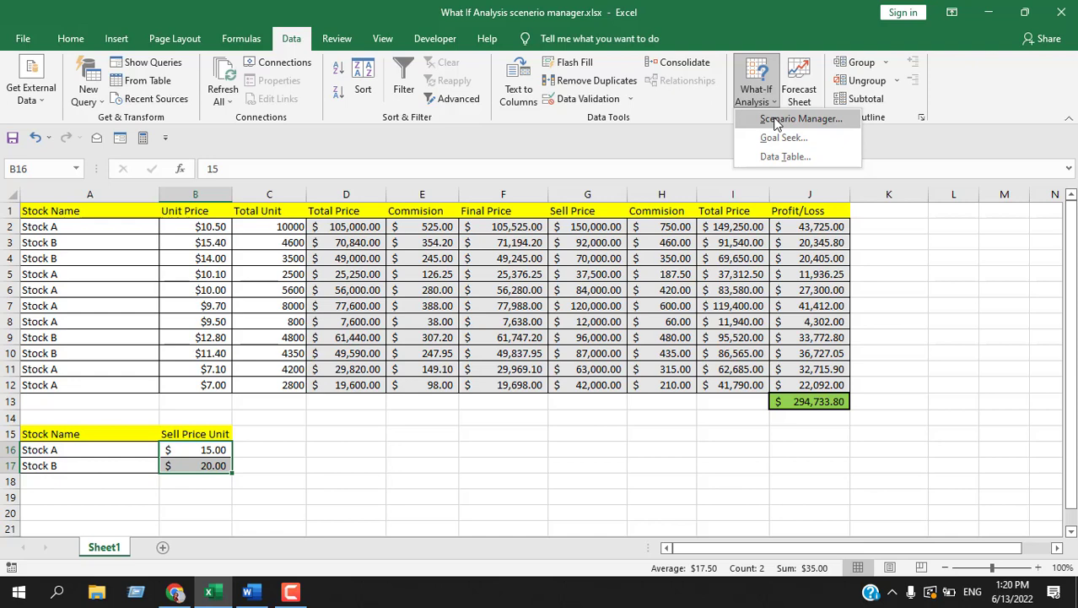
click(777, 121)
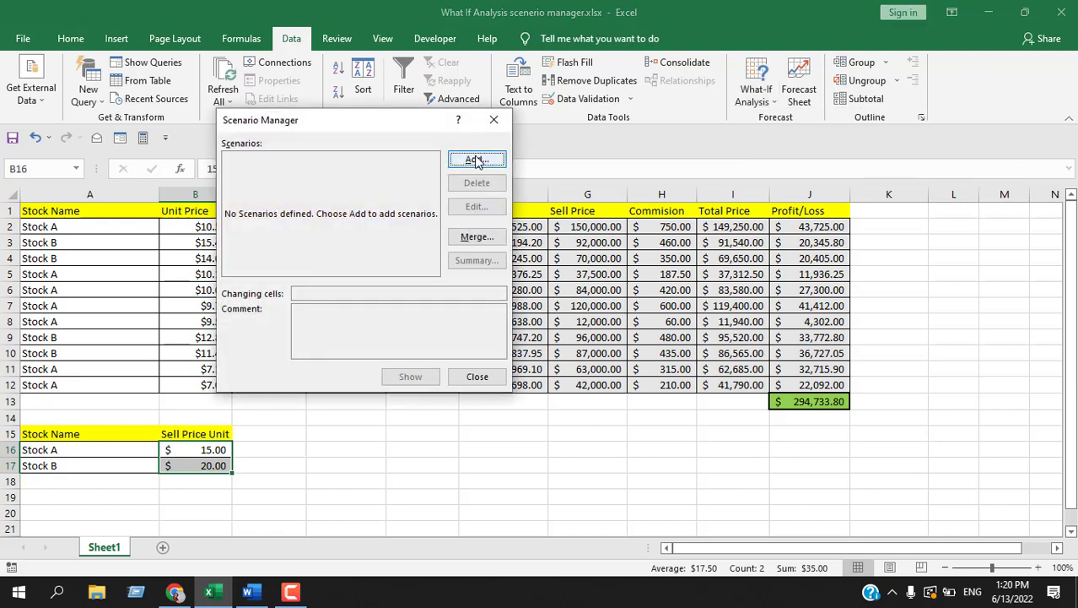
Start a new scenario named "Terget Price" with B16:B17 as the changing cells.
click(476, 161)
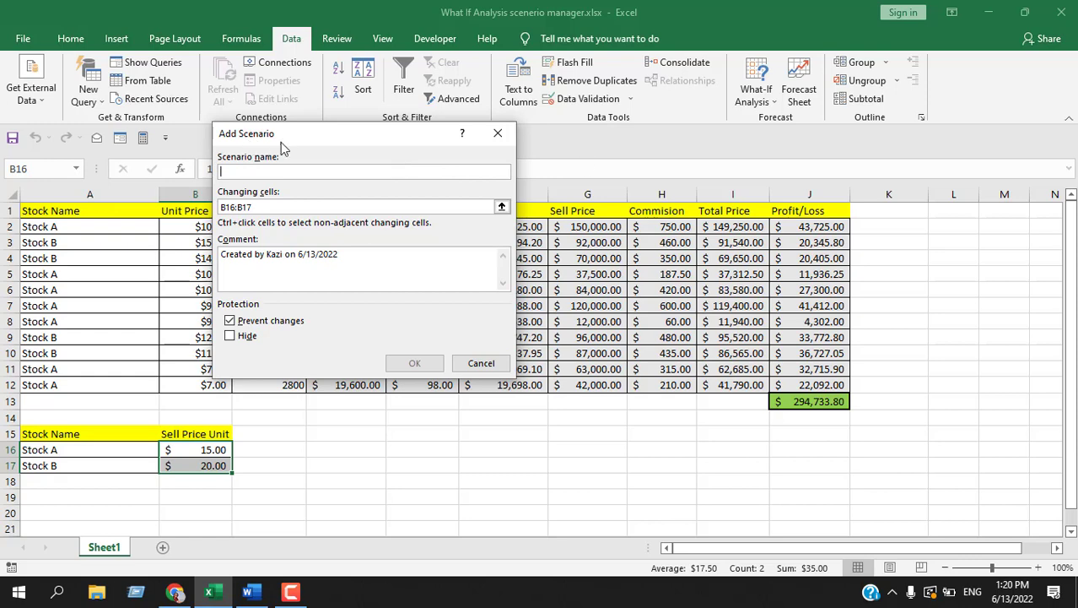
drag(312, 137, 688, 210)
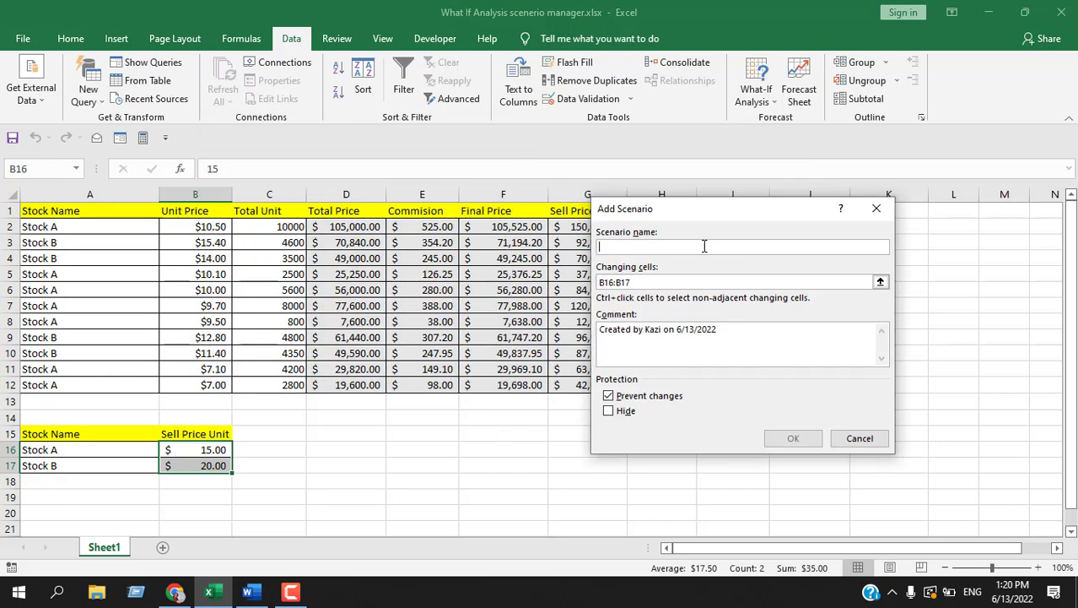
text(T)
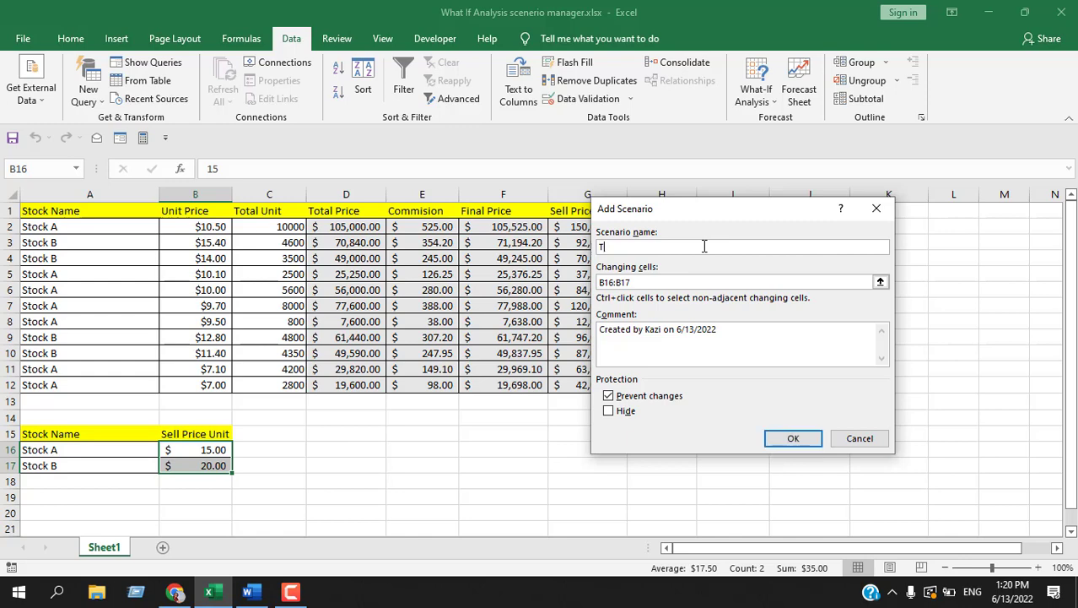
text(erget )
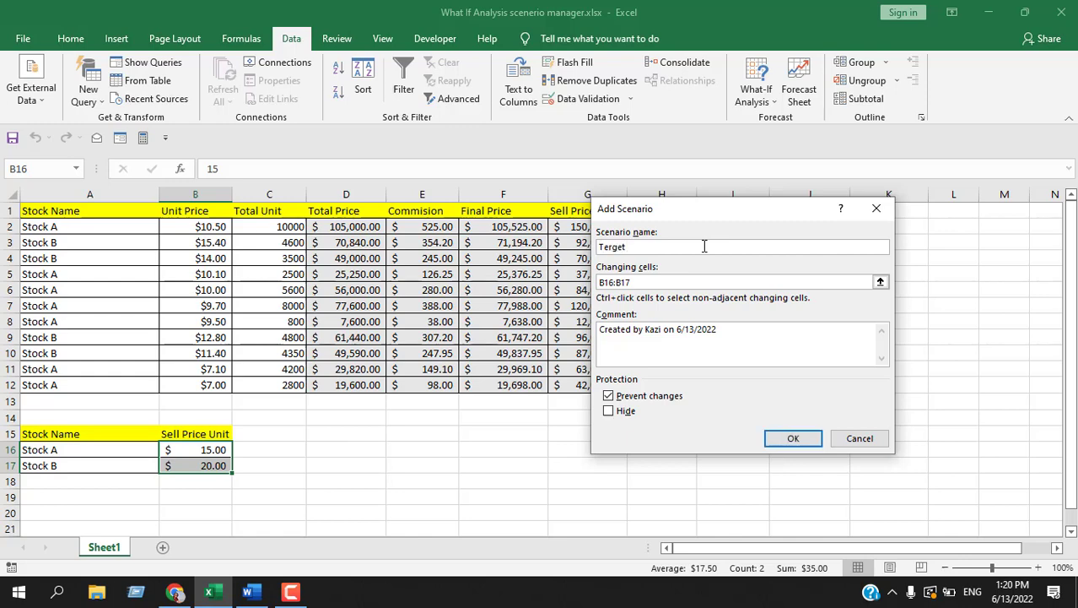
text(Pric)
click(880, 281)
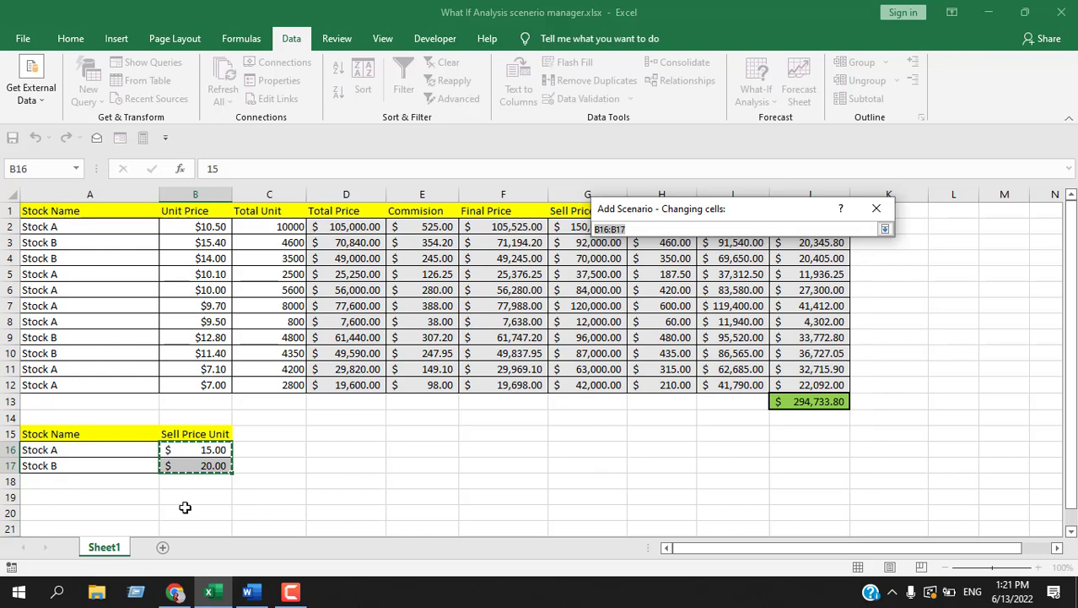
click(886, 229)
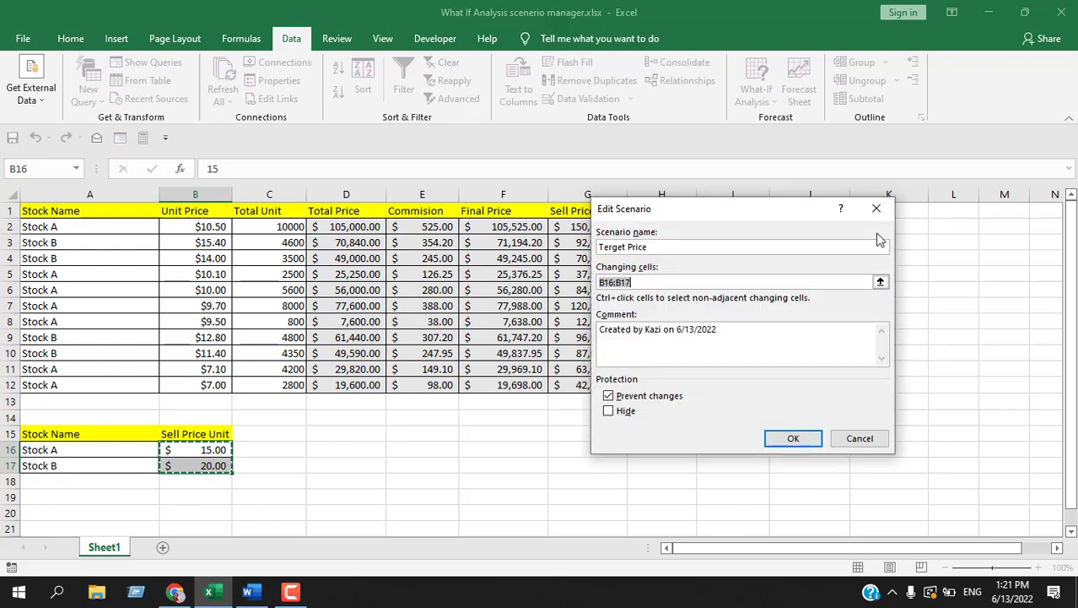
Clear the scenario's comment and save it with the values 15 for B16 and 20 for B17.
click(733, 331)
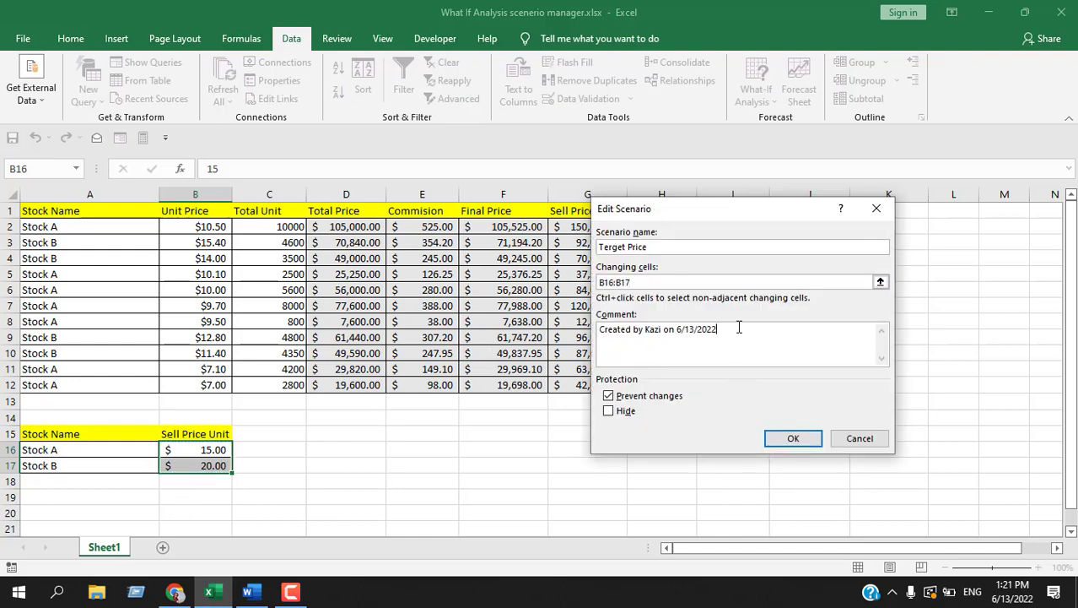
drag(733, 334, 601, 337)
key(Delete)
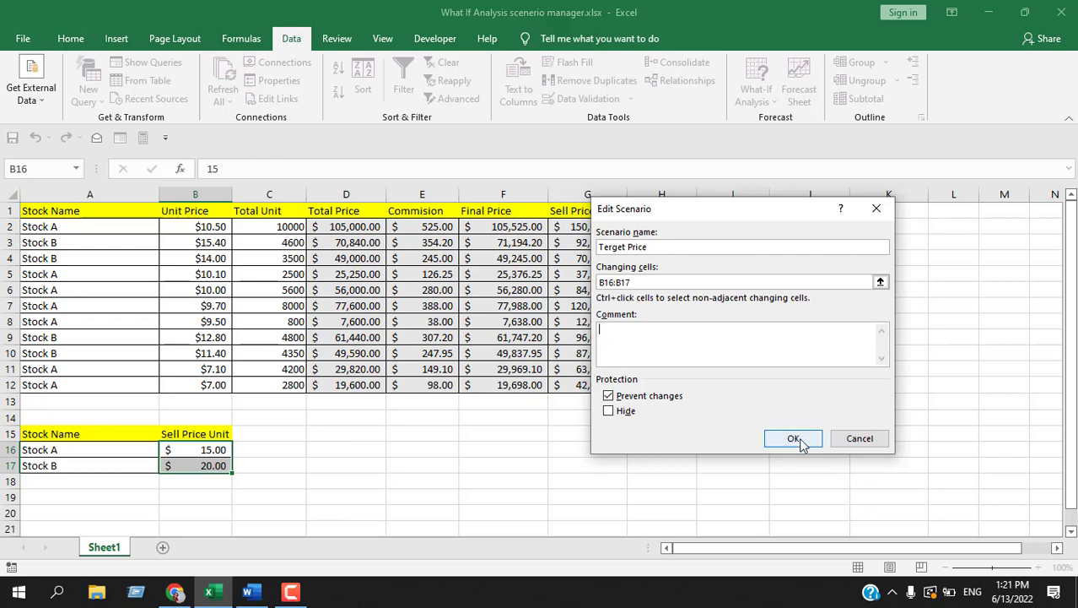
click(798, 440)
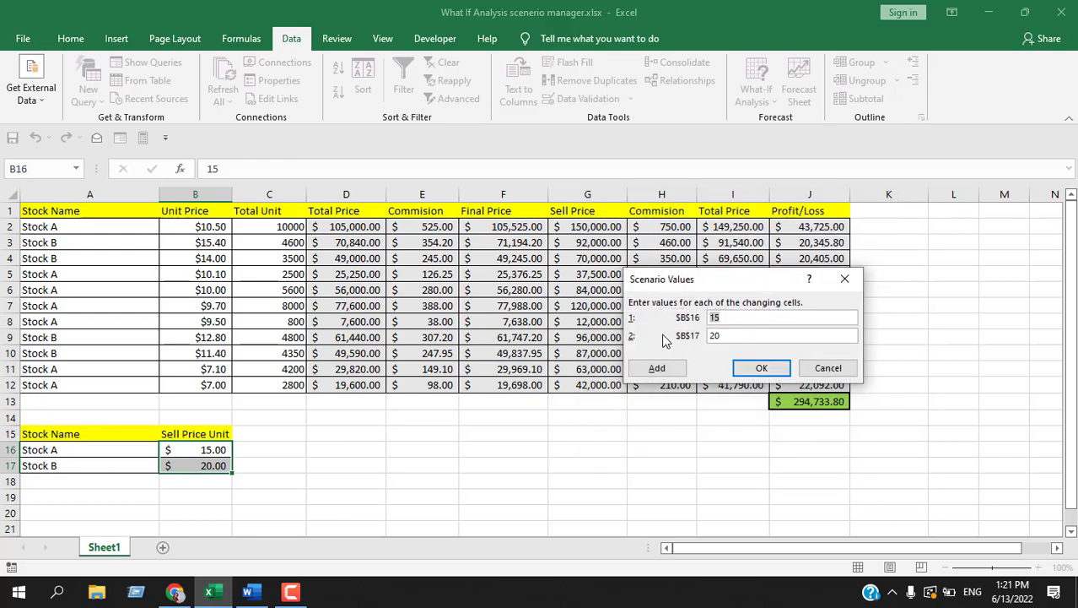
drag(706, 287, 339, 412)
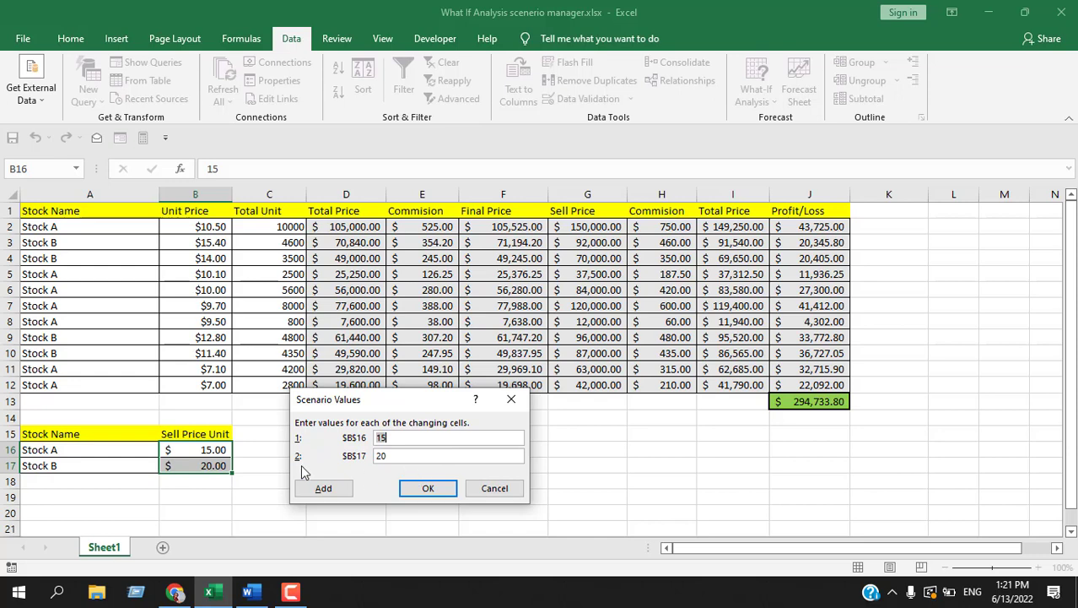
click(428, 488)
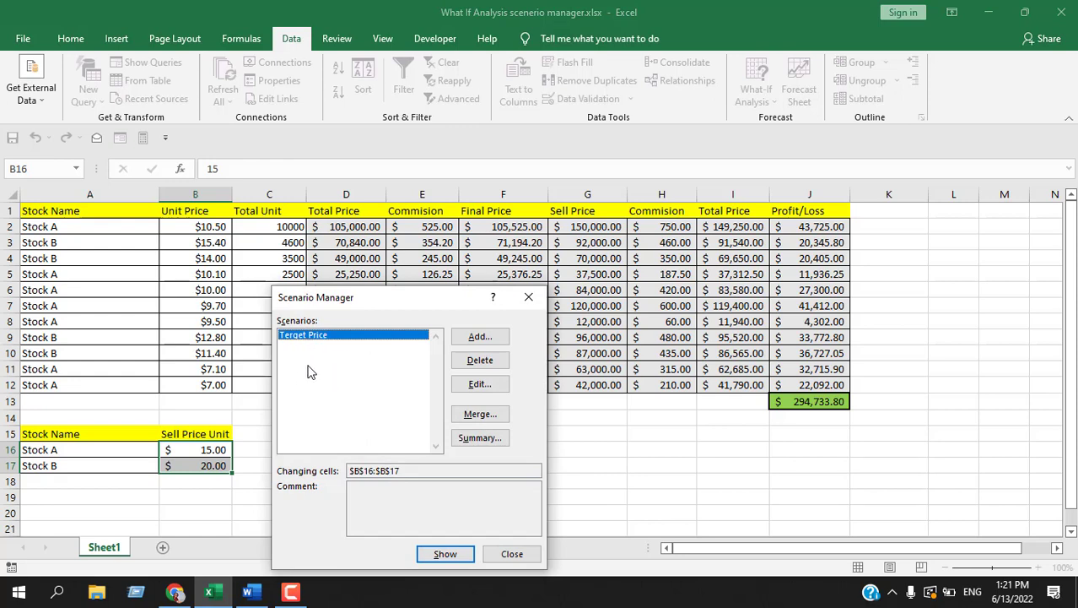
Add a second scenario named "Best Case" for B16:B17 with an empty comment.
click(503, 338)
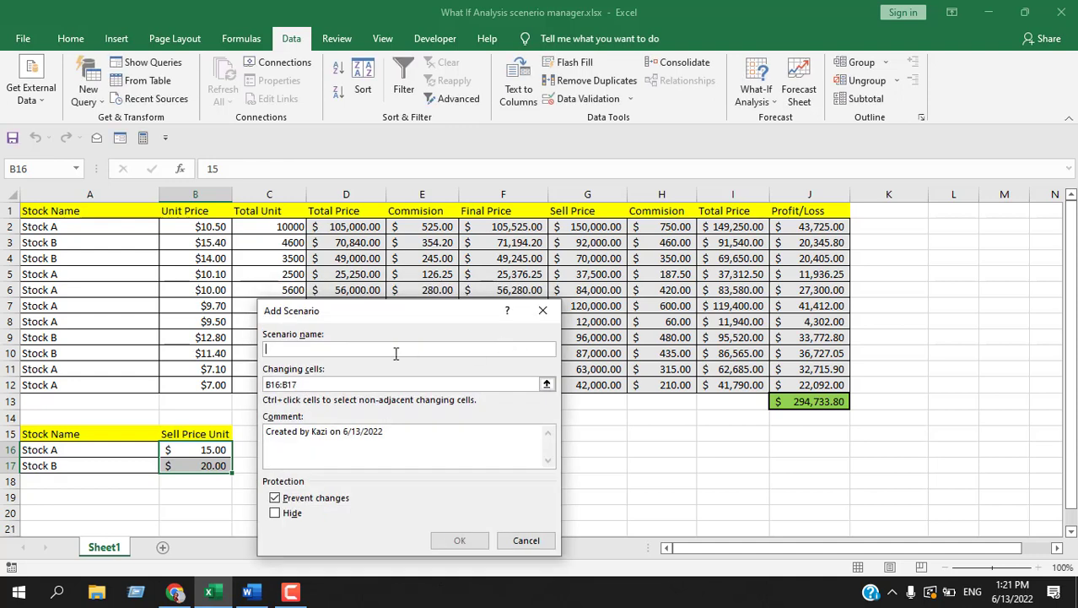
text(Bes)
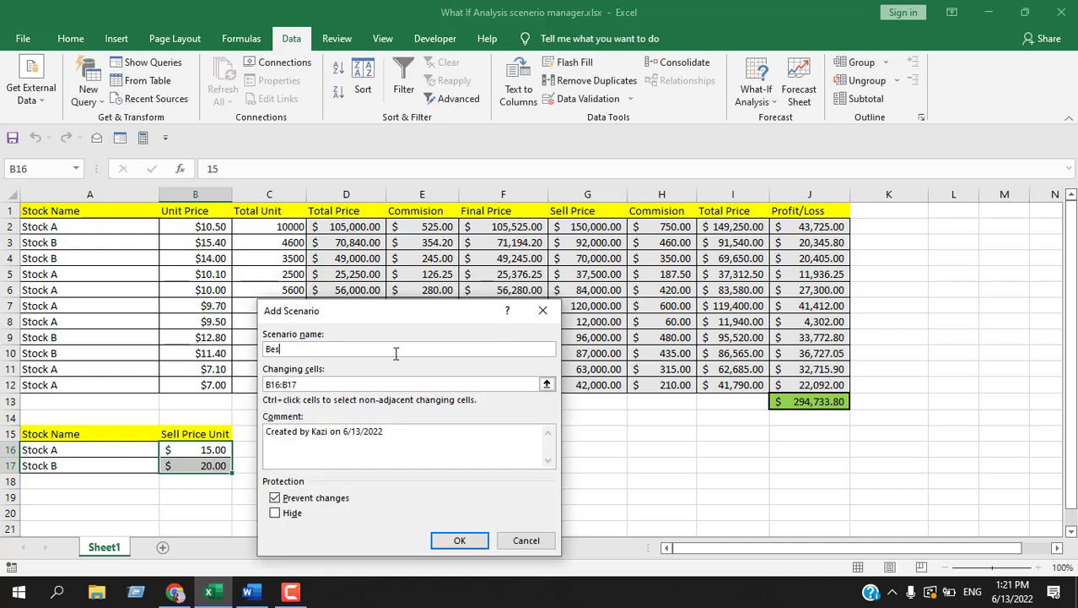
text(t C)
key(Tab)
key(Tab)
key(Delete)
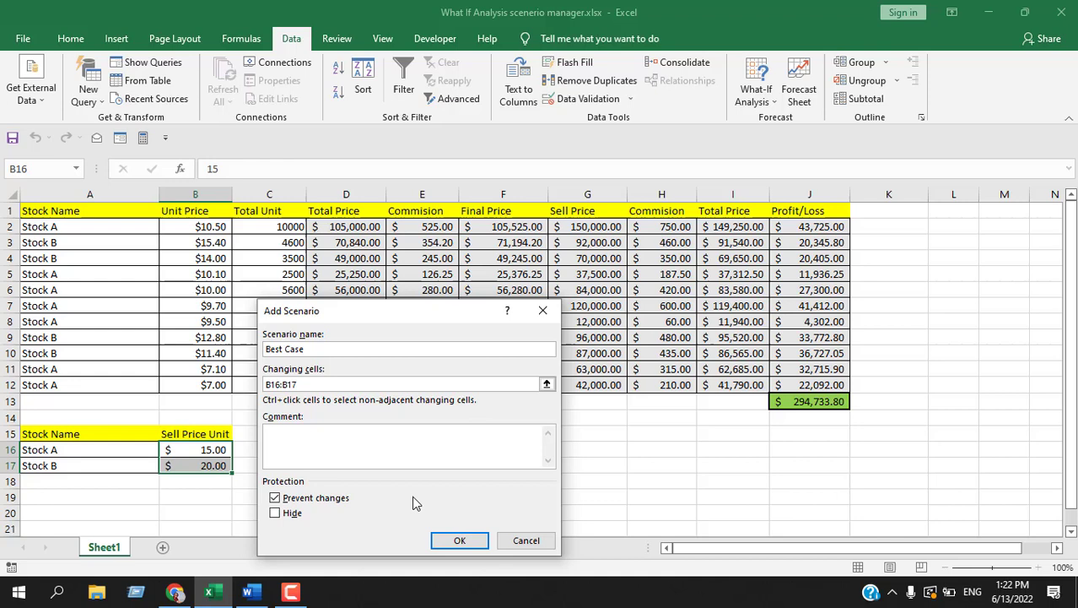
click(459, 541)
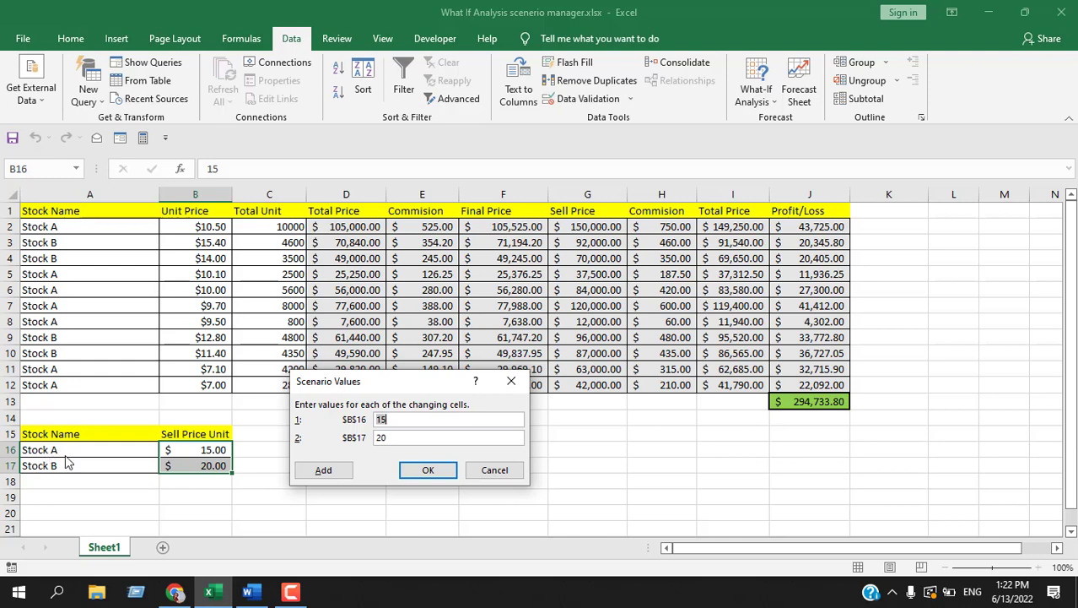
Set the Best Case scenario values to 20 for B16 and 25 for B17, and save the scenario.
click(394, 437)
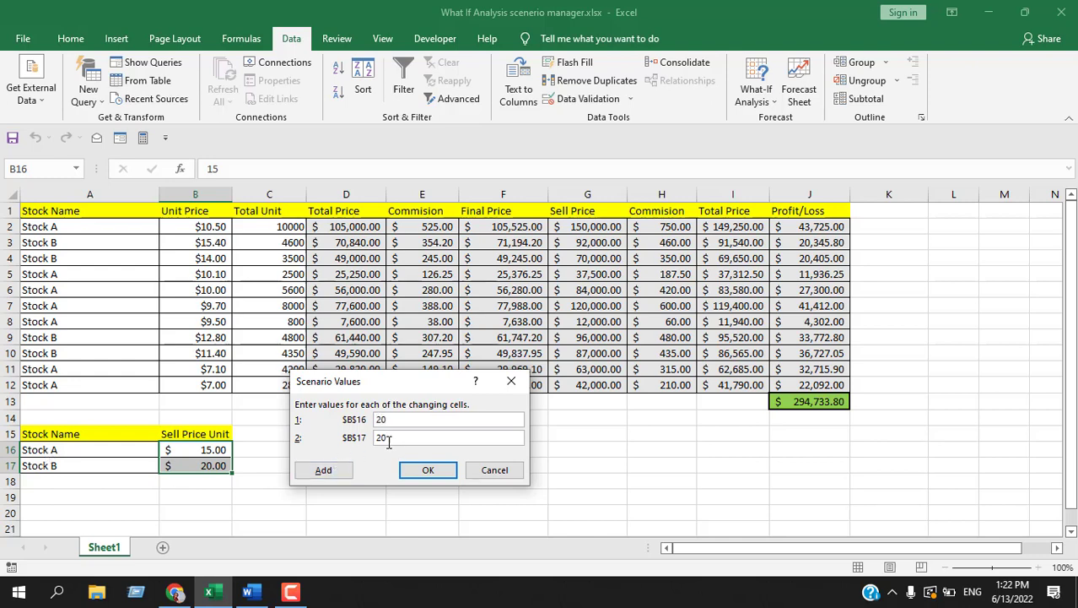
drag(389, 437, 369, 432)
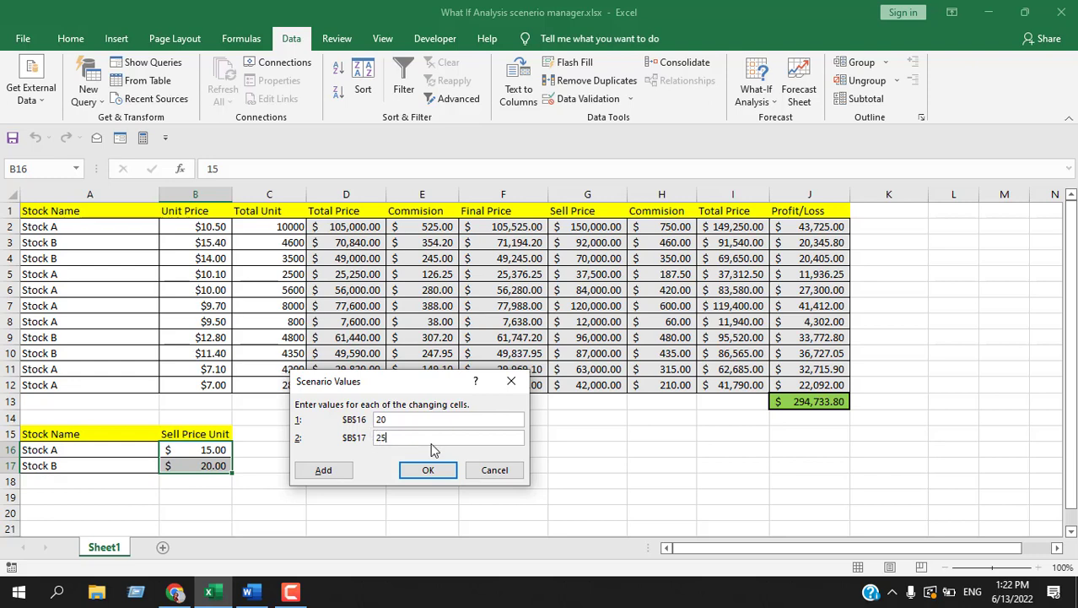
text(25)
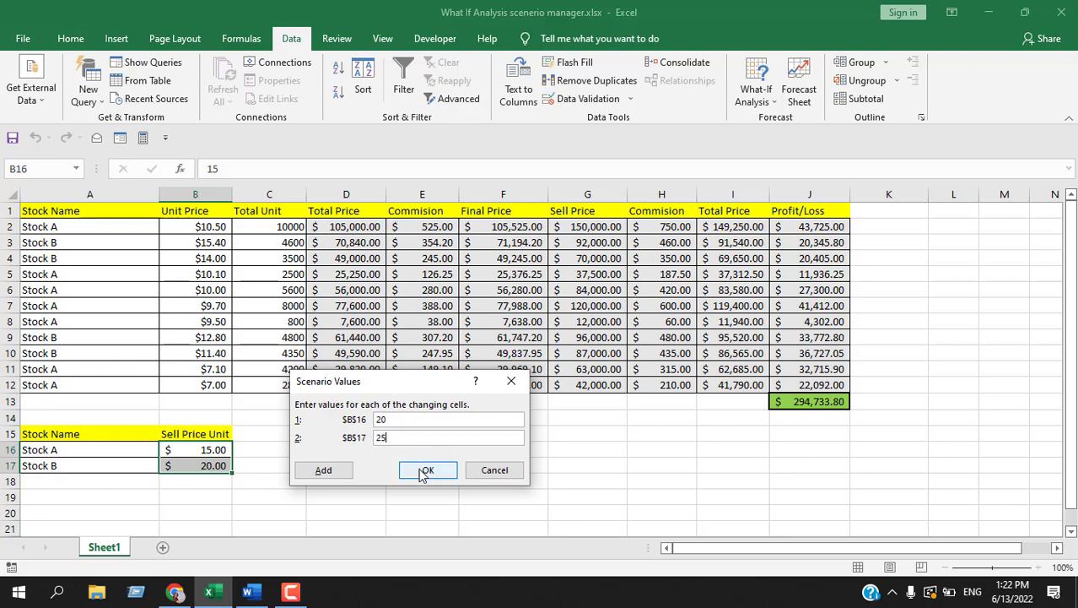
click(426, 469)
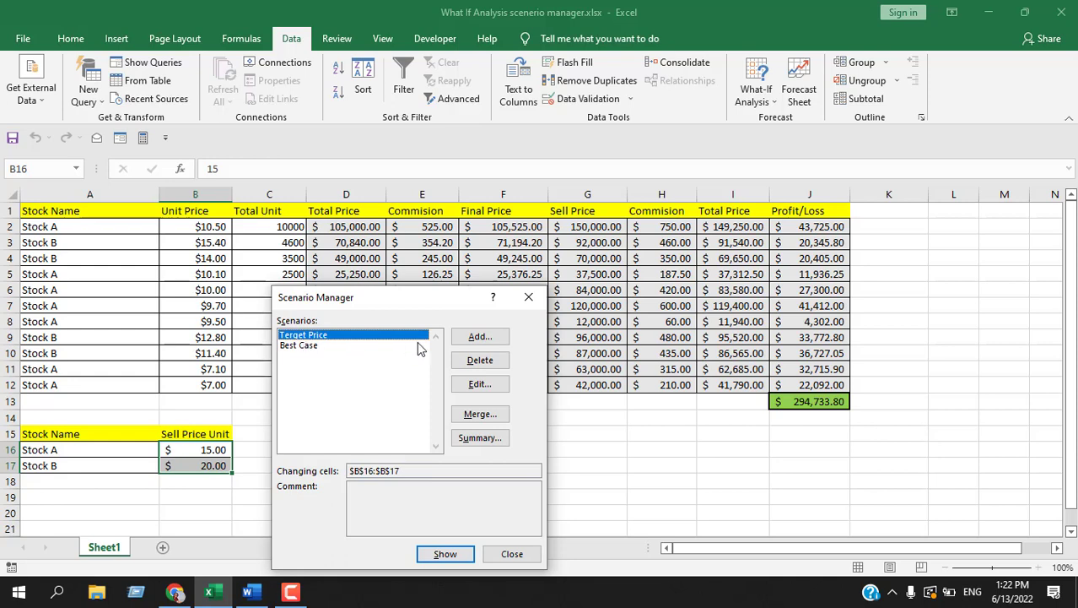
Add a scenario named "Worst Case" for B16:B17 with the values 6.5 for B16 and 8.7 for B17.
click(481, 337)
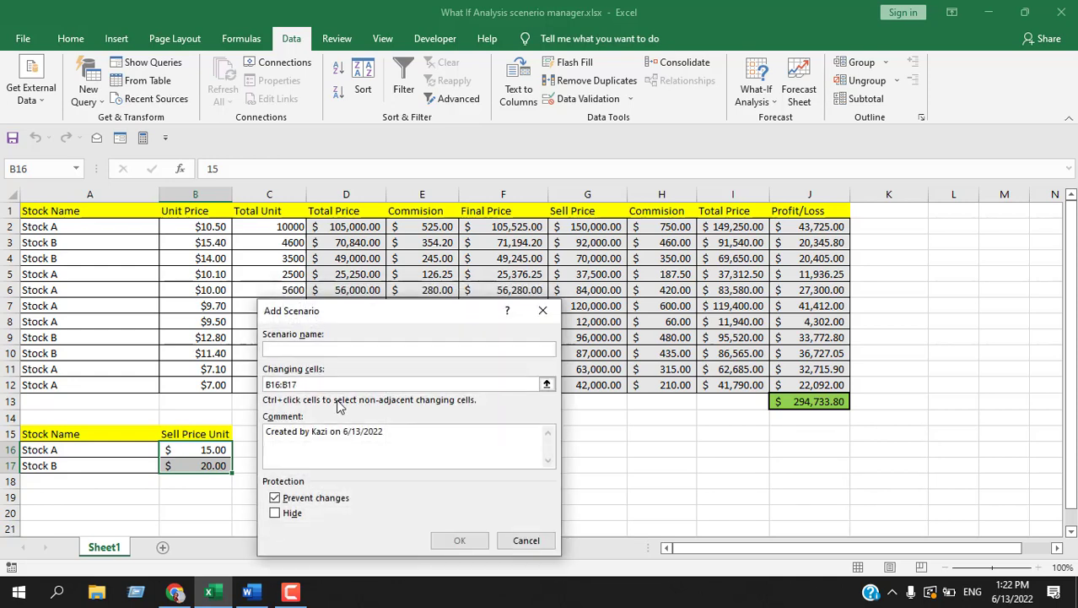
text(Worst Case)
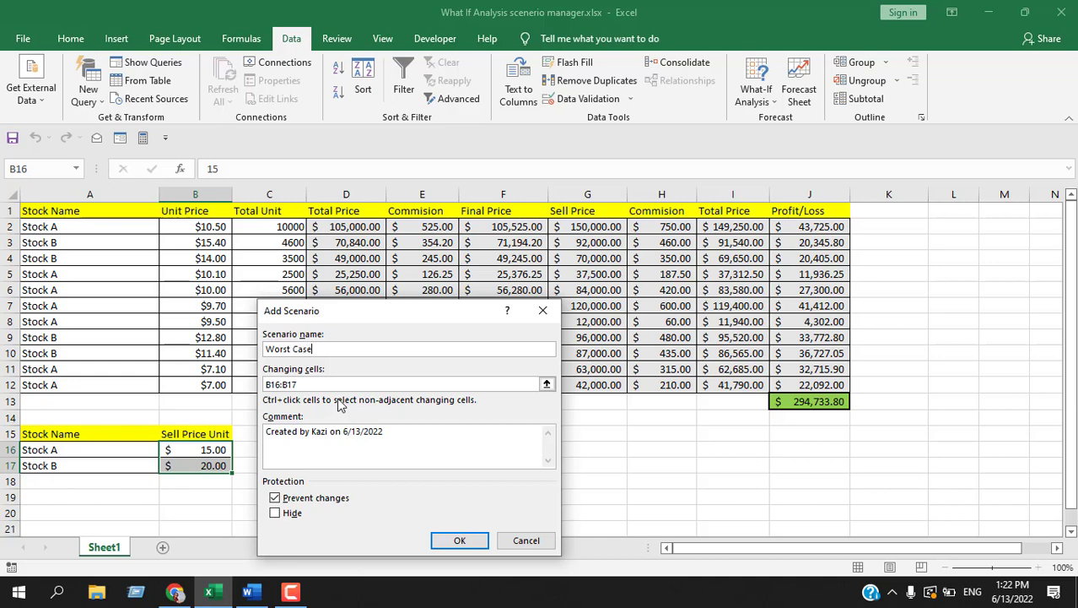
click(472, 541)
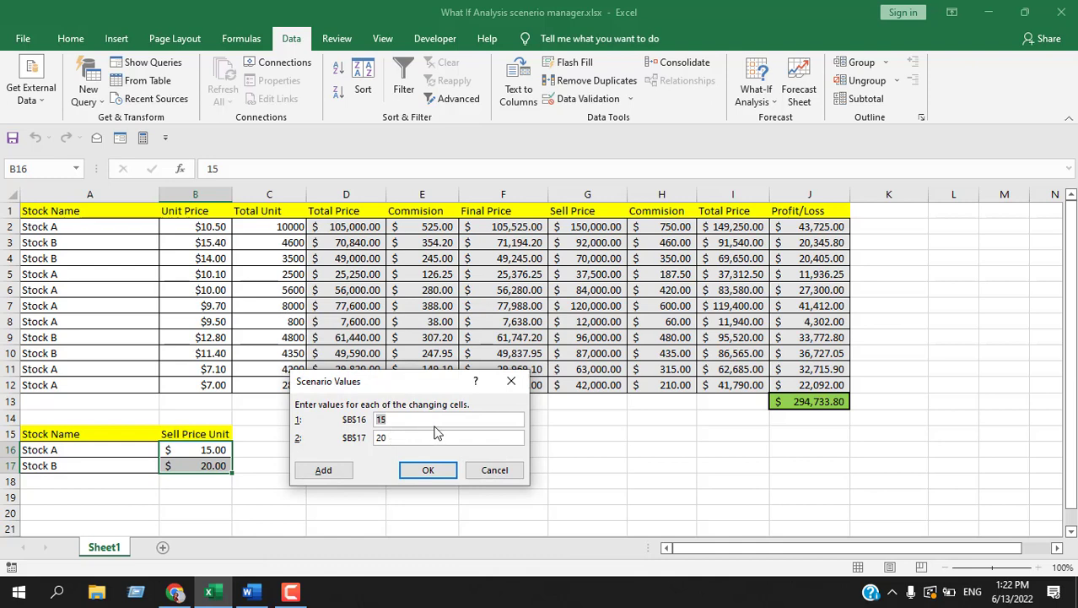
text(6.5)
drag(414, 438, 373, 438)
text(8.7)
click(428, 469)
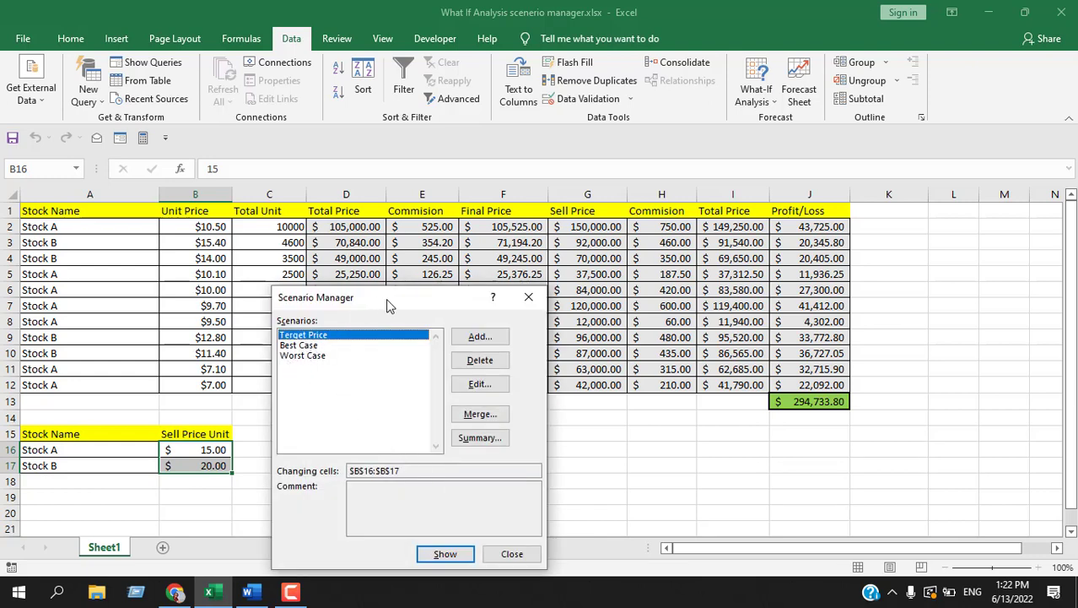
Move the Scenario Manager dialog off the sell price cells and show the Worst Case scenario in the sheet.
drag(389, 305, 502, 238)
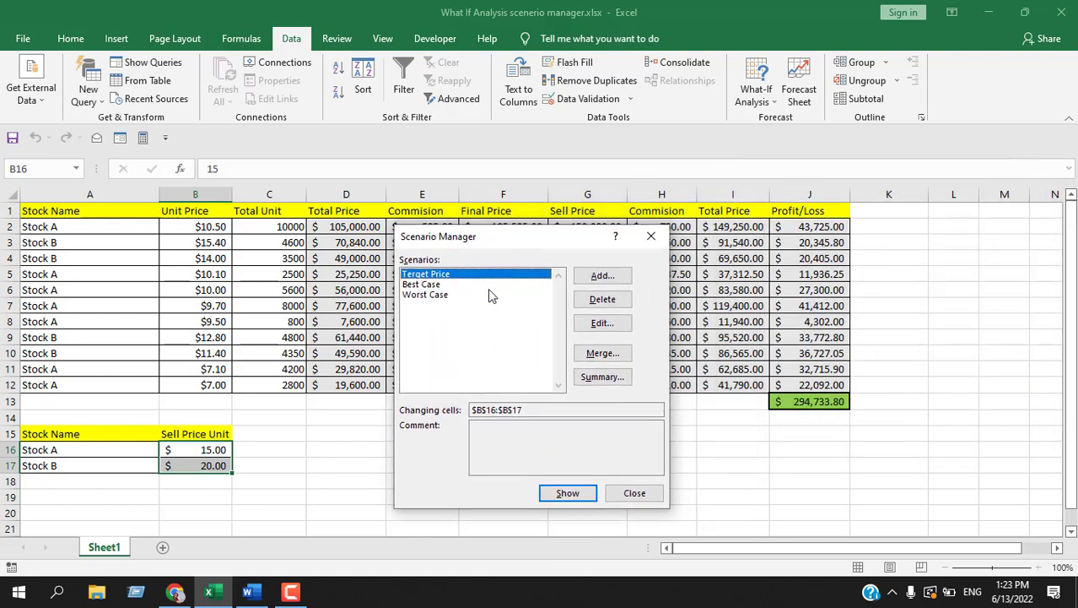
click(426, 294)
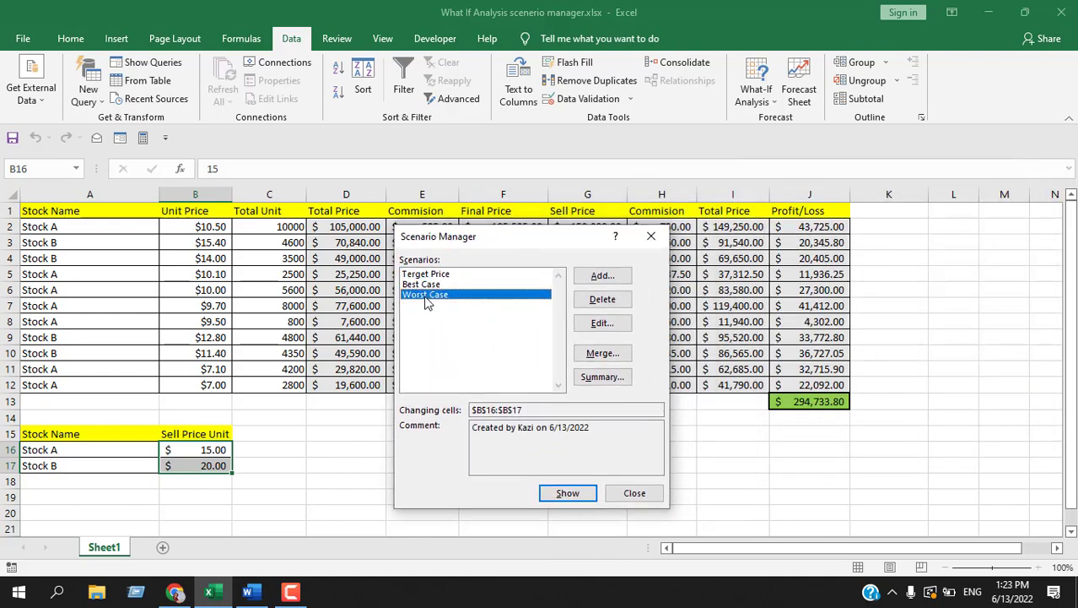
click(567, 497)
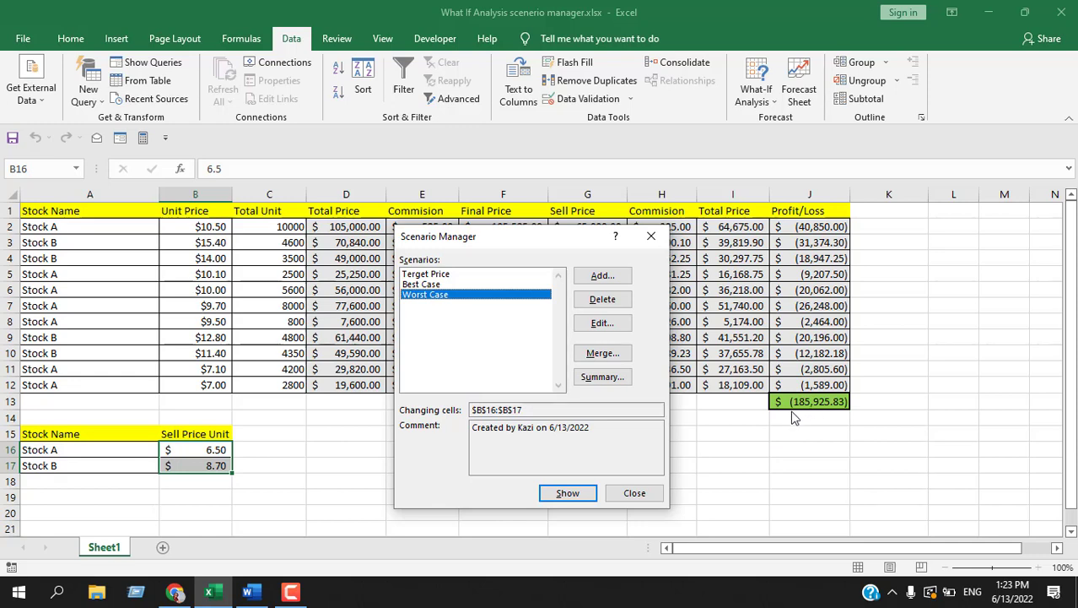
Show the Terget Price scenario in the sheet, followed by the Best Case scenario.
key(Up)
key(Up)
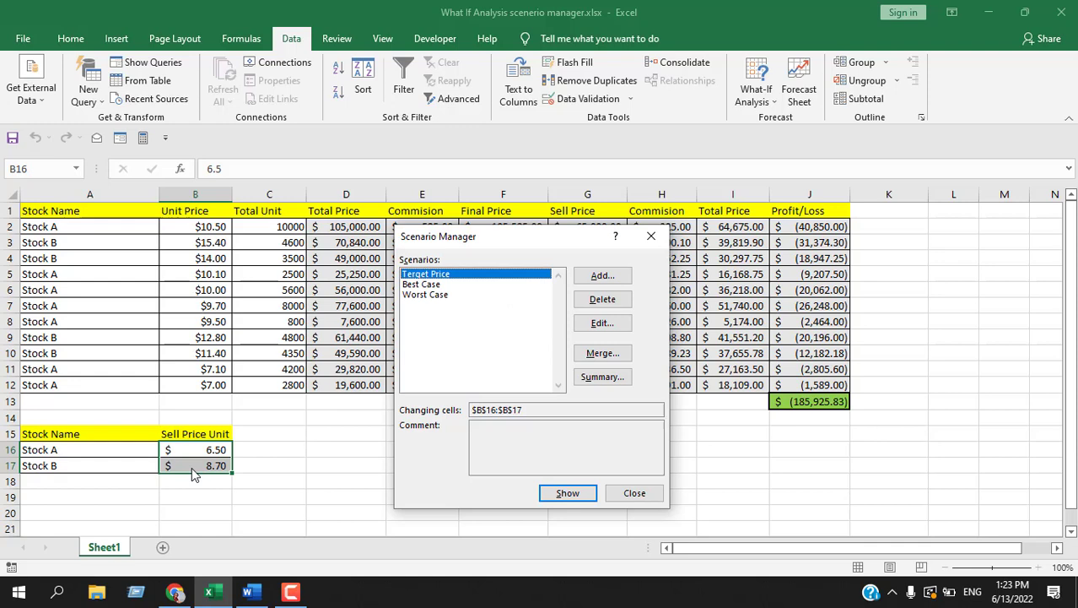
click(564, 496)
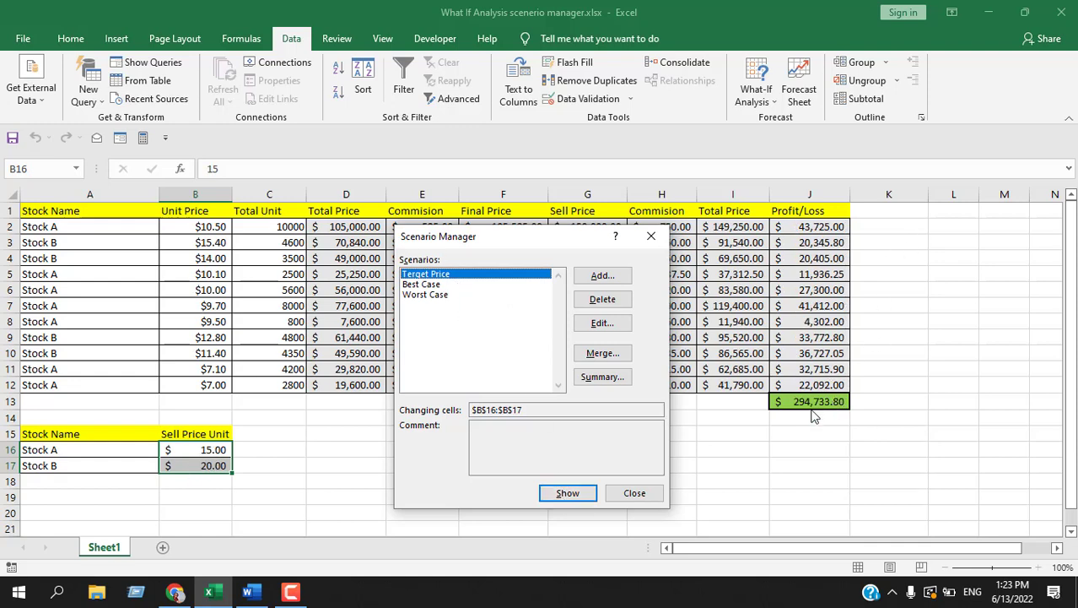
click(434, 286)
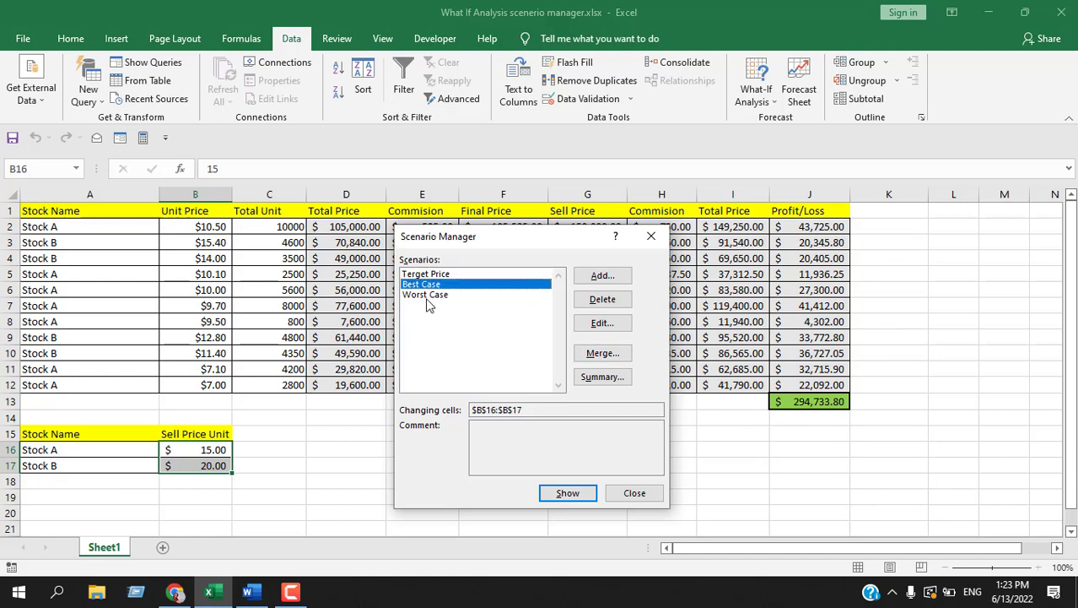
click(568, 494)
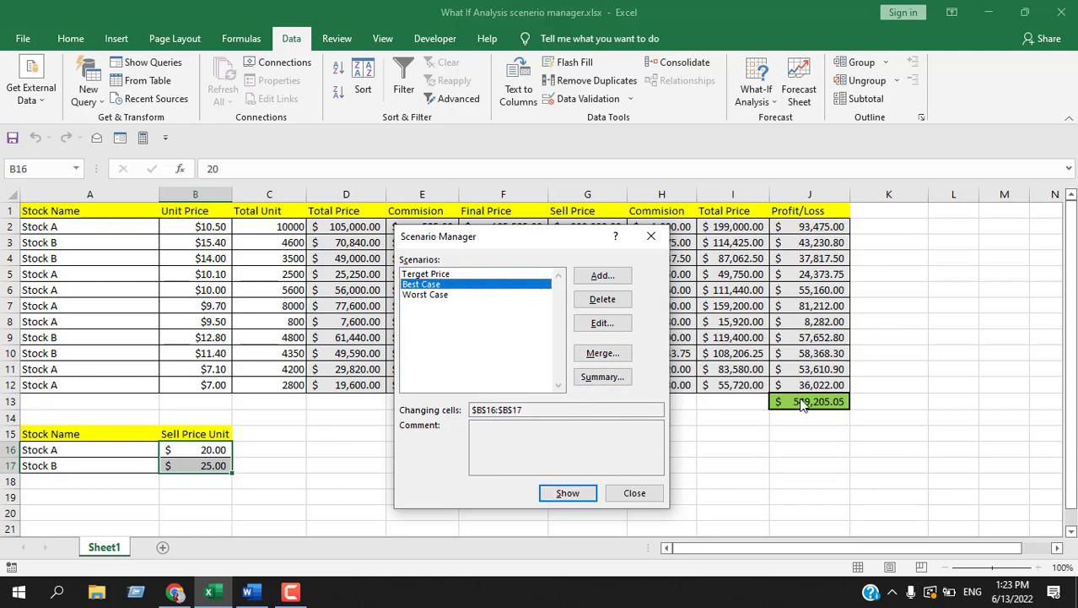
Generate a scenario summary report with J13 as the result cell and view its sheet.
click(602, 377)
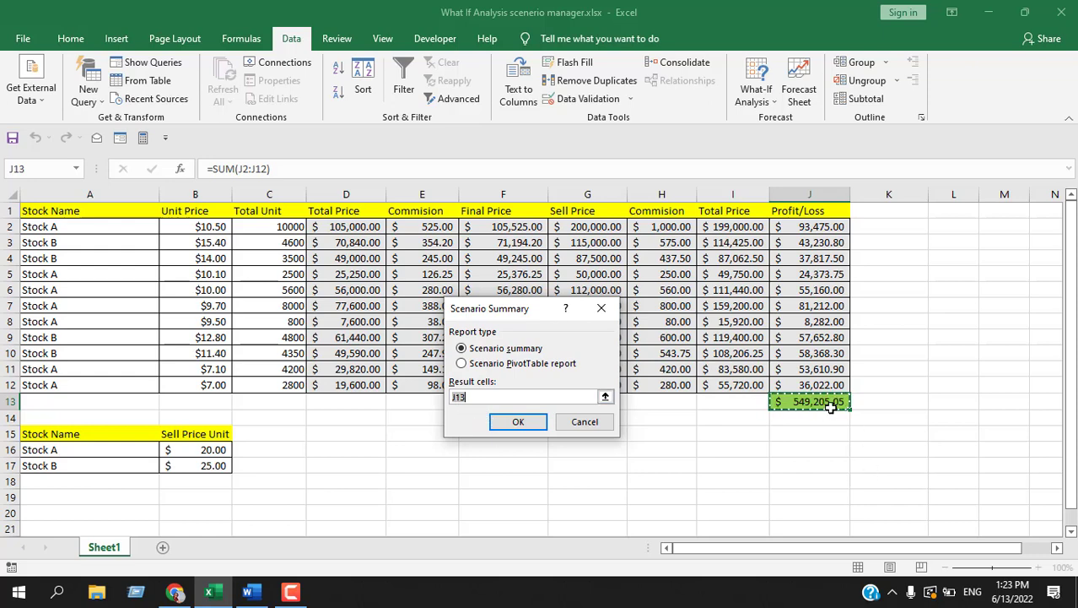
click(537, 418)
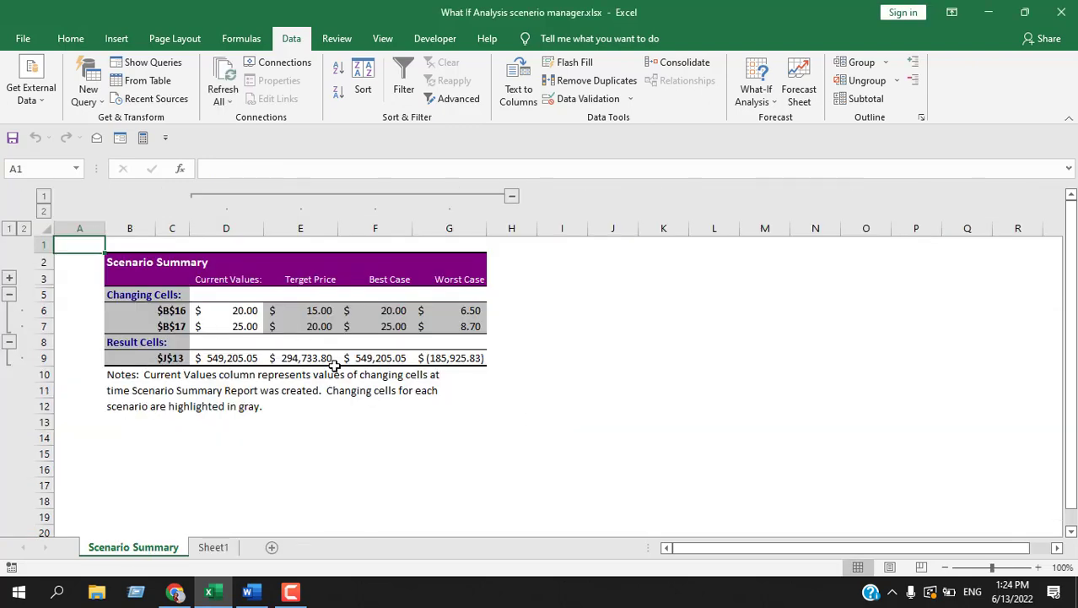
click(109, 548)
Return to Sheet1, show the Terget Price scenario through Scenario Manager and close the dialog.
click(219, 549)
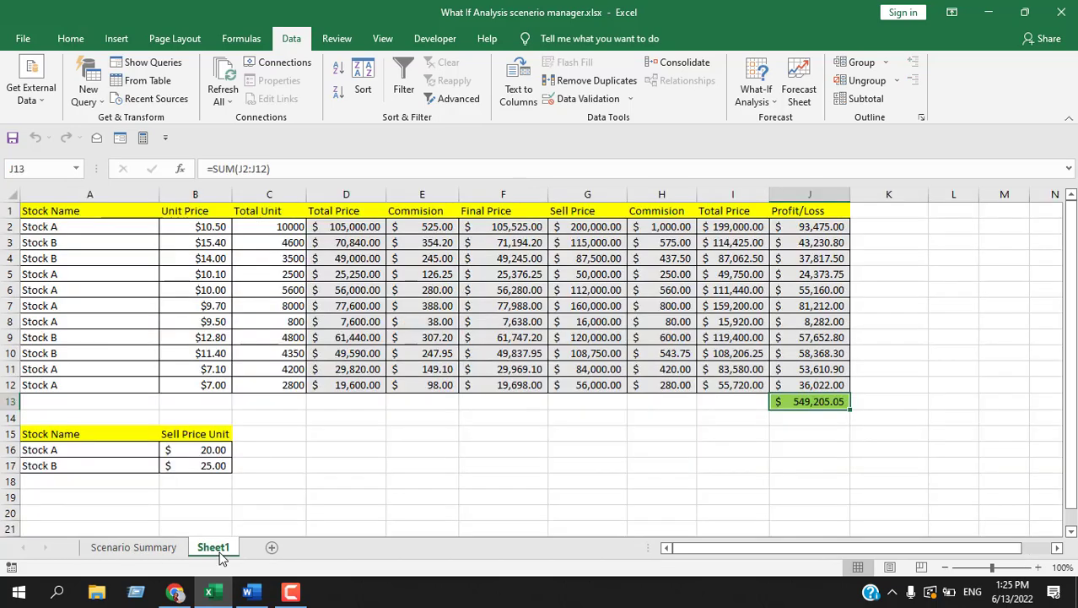
click(760, 100)
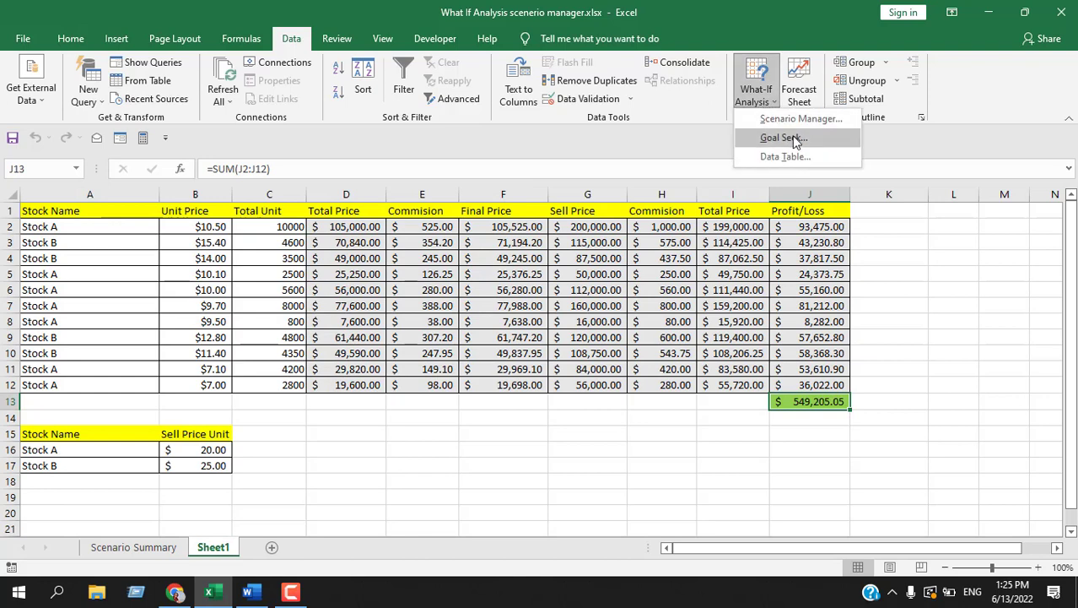
click(798, 120)
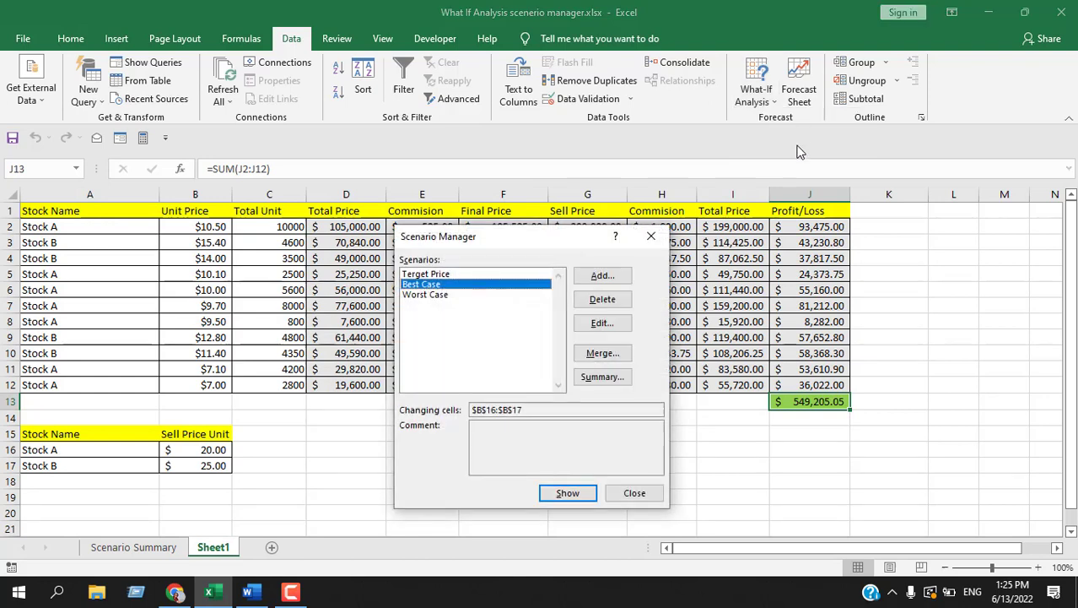
click(440, 276)
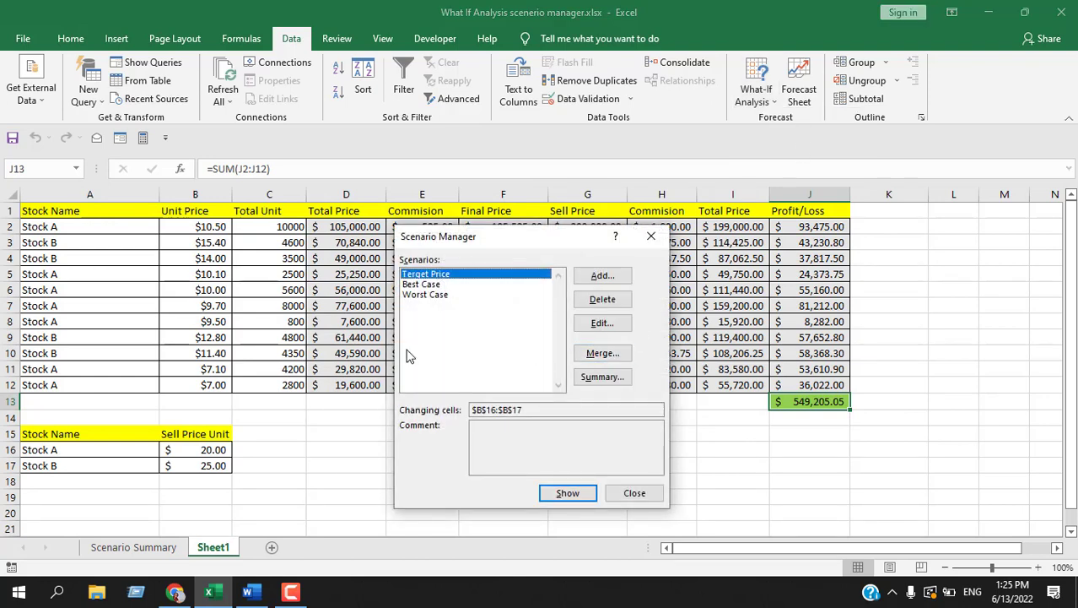
click(566, 501)
click(651, 236)
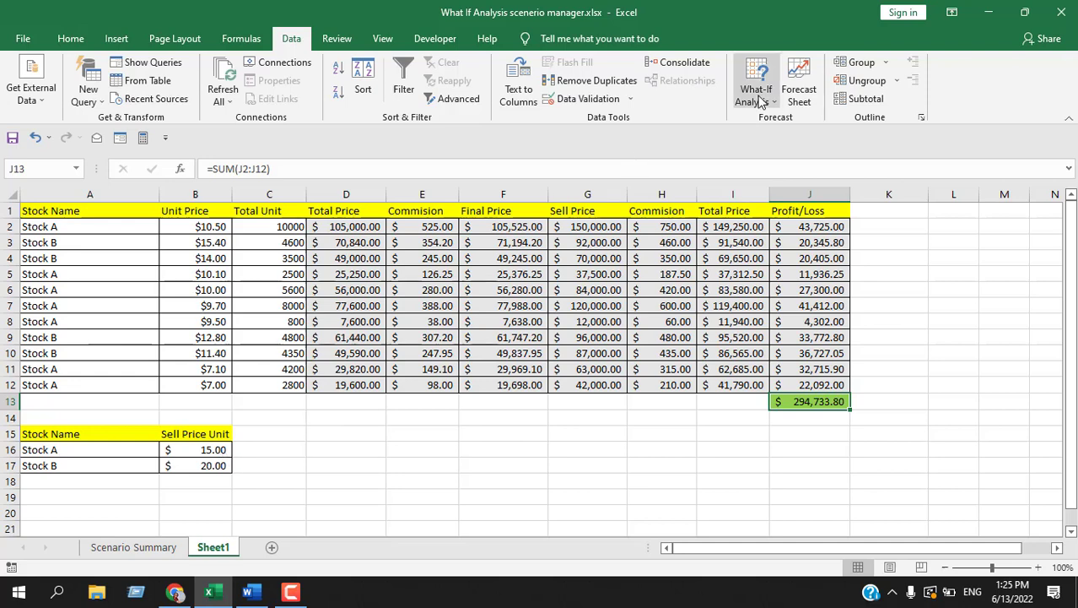
Reopen Scenario Manager, show the Best Case scenario in Sheet1 and close the dialog.
click(744, 112)
click(783, 119)
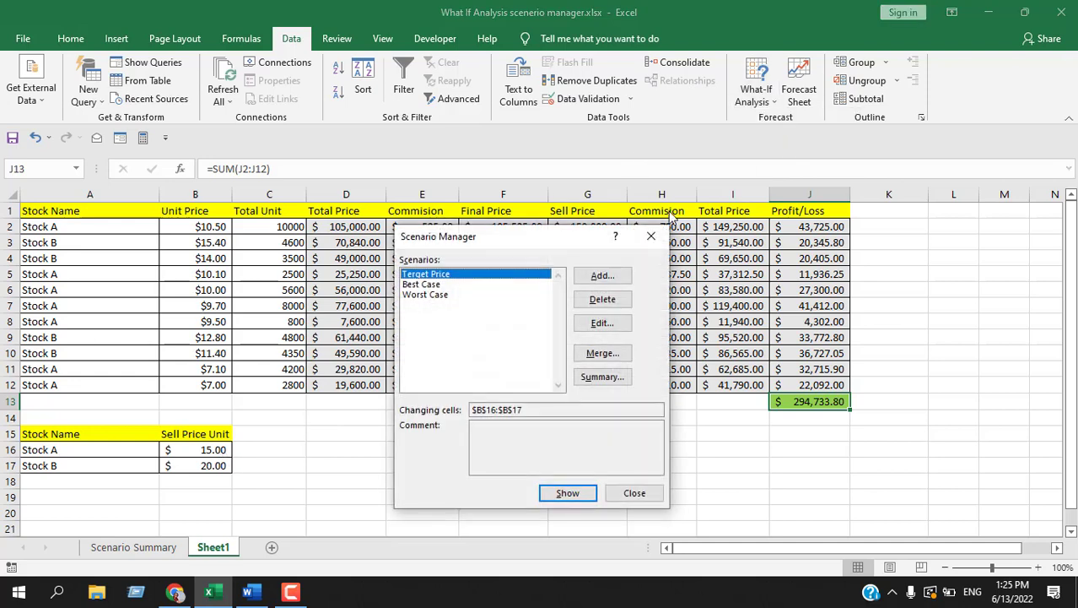
click(429, 284)
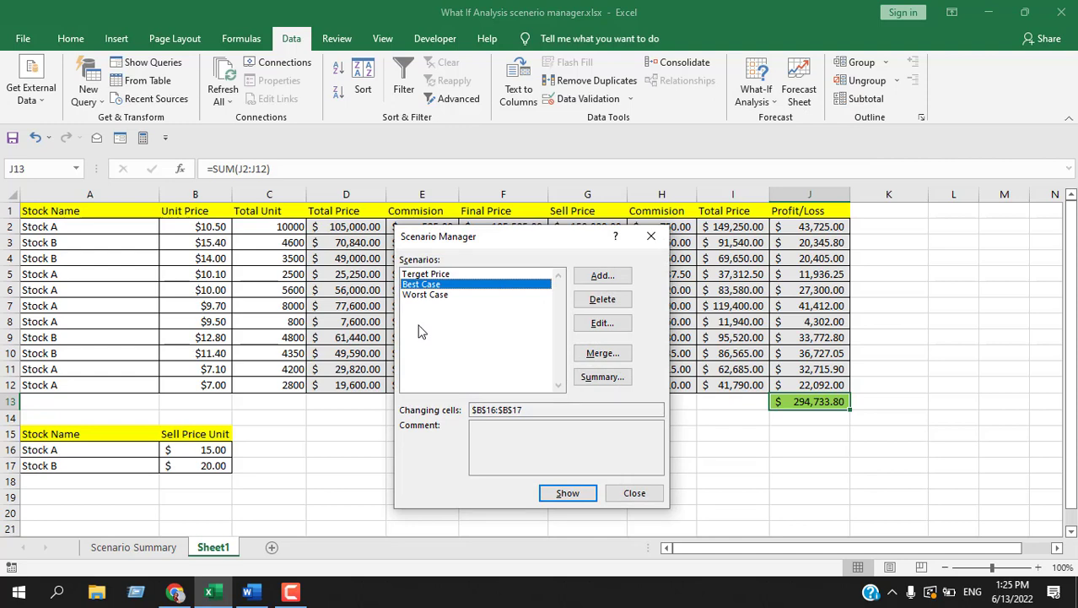
click(568, 493)
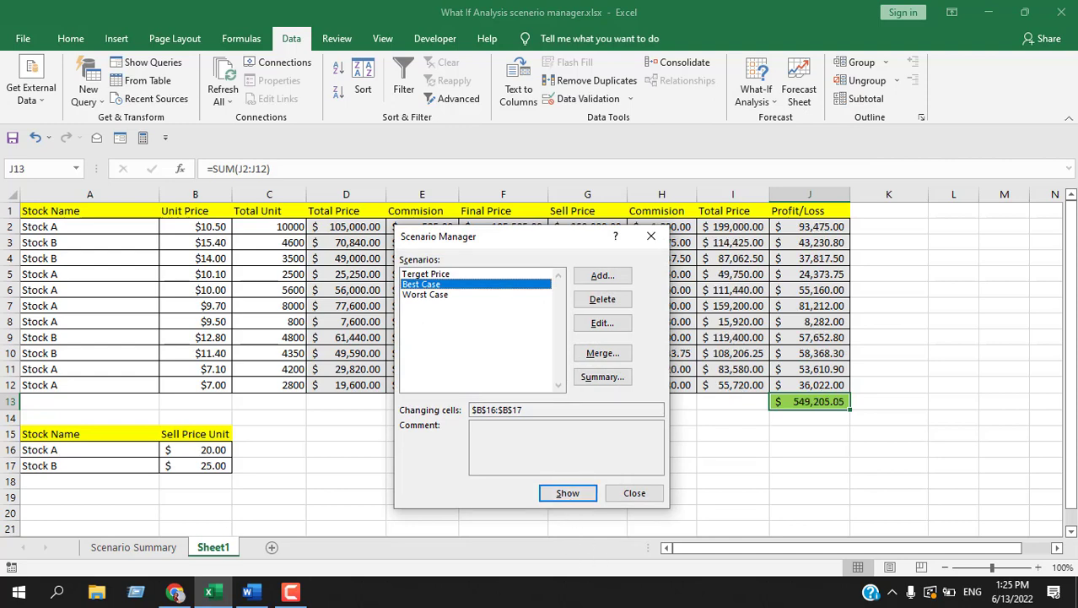
click(651, 237)
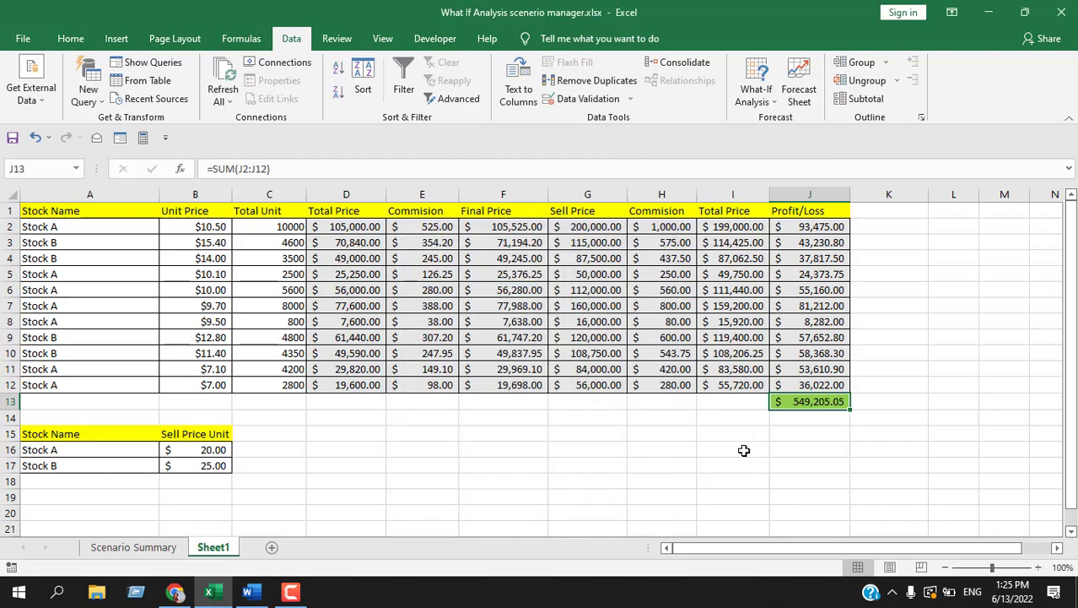
On the Scenario Summary sheet, collapse and re-expand the report's row and column outline groups.
click(135, 546)
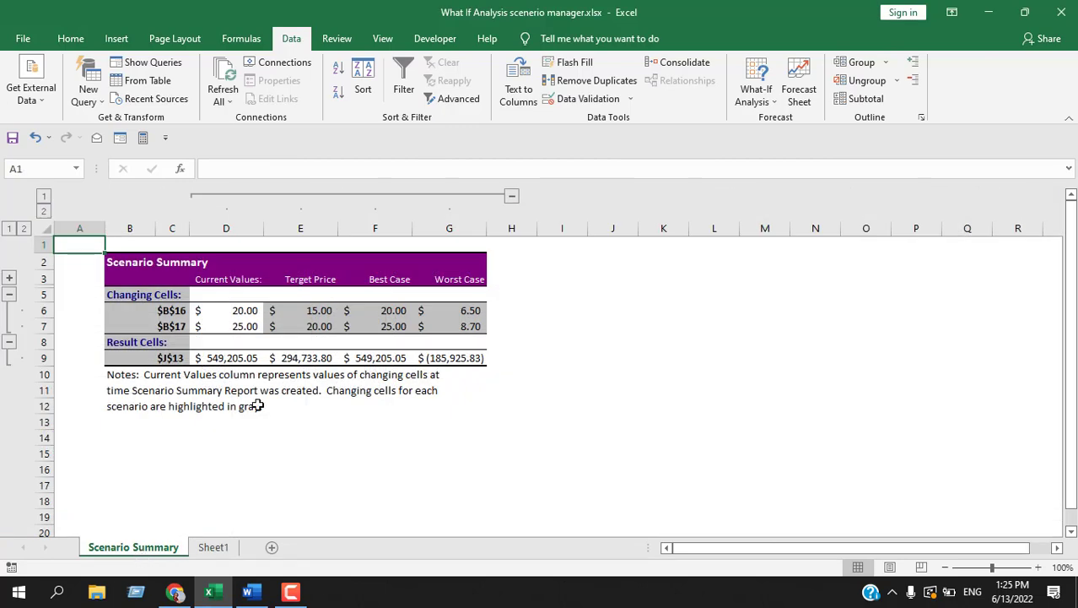
click(9, 297)
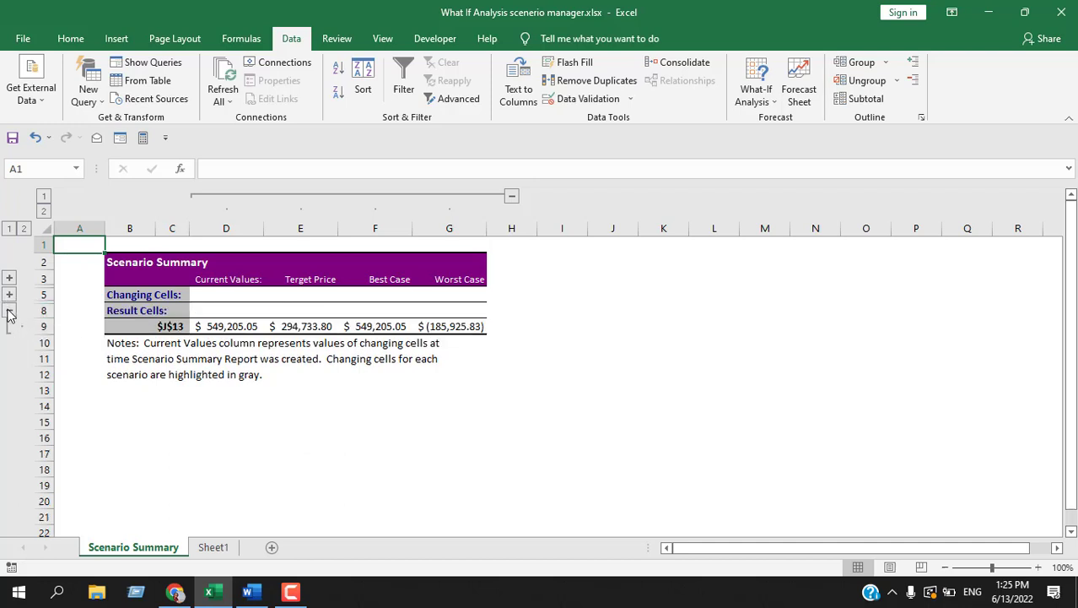
click(9, 312)
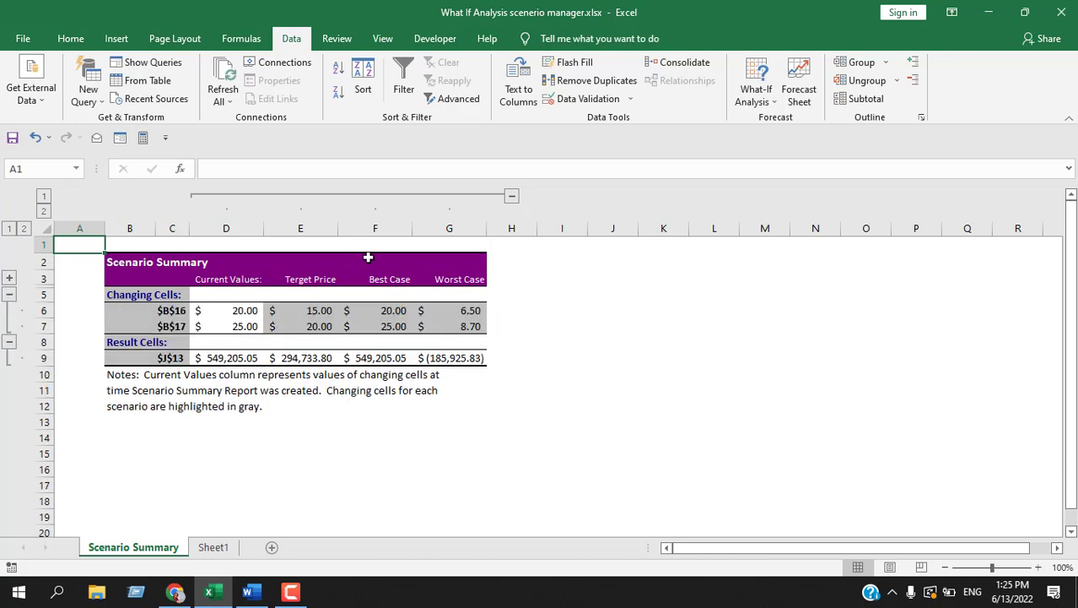
click(511, 196)
click(215, 197)
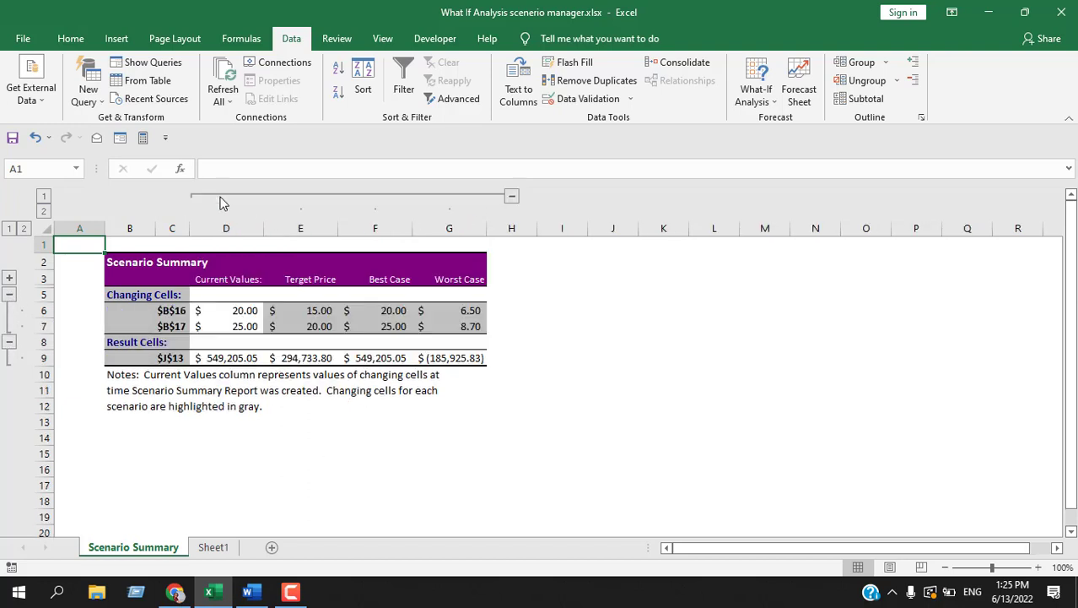